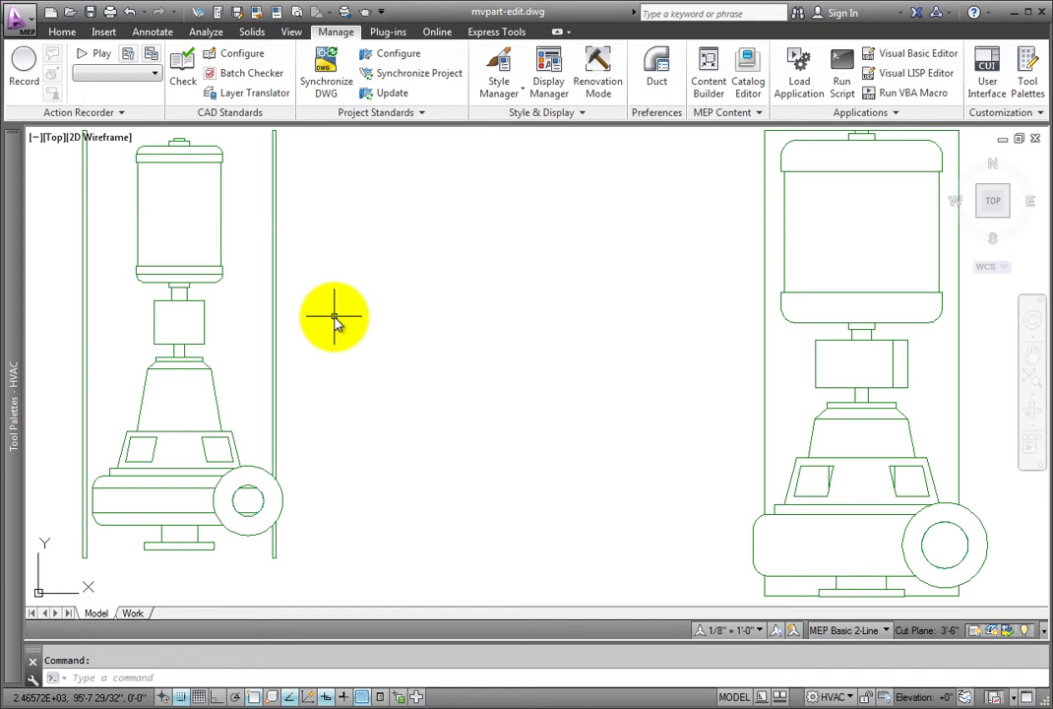
Step: Inspect the left pump's multi-view part style to find its Two_Line_Top view block
left_click(276, 307)
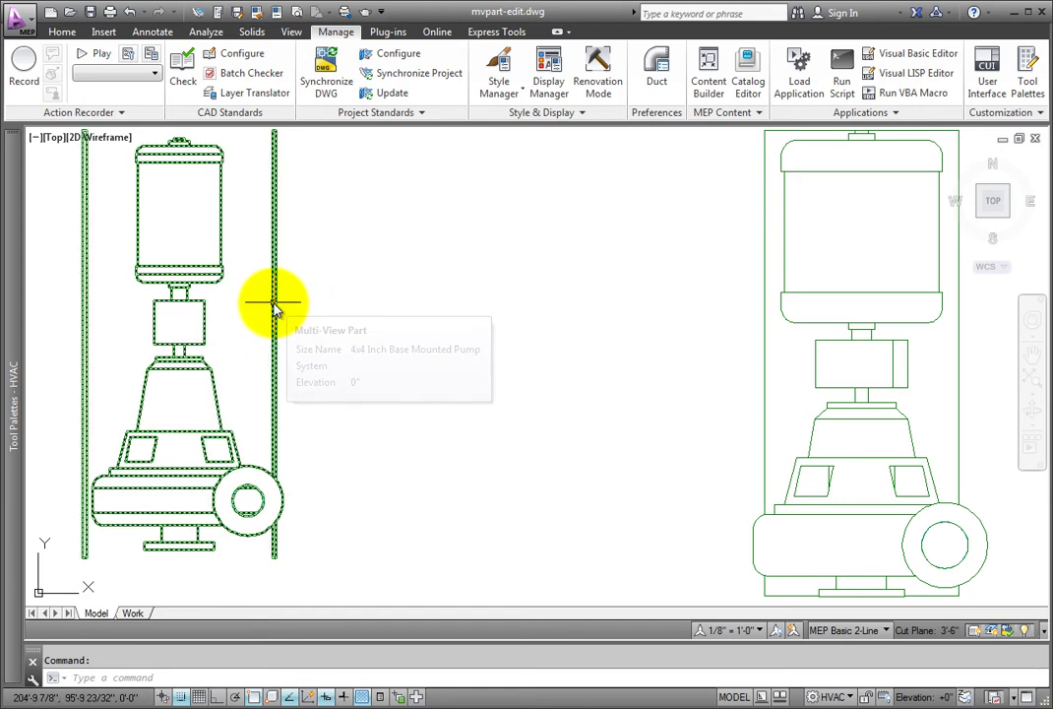
left_click(275, 307)
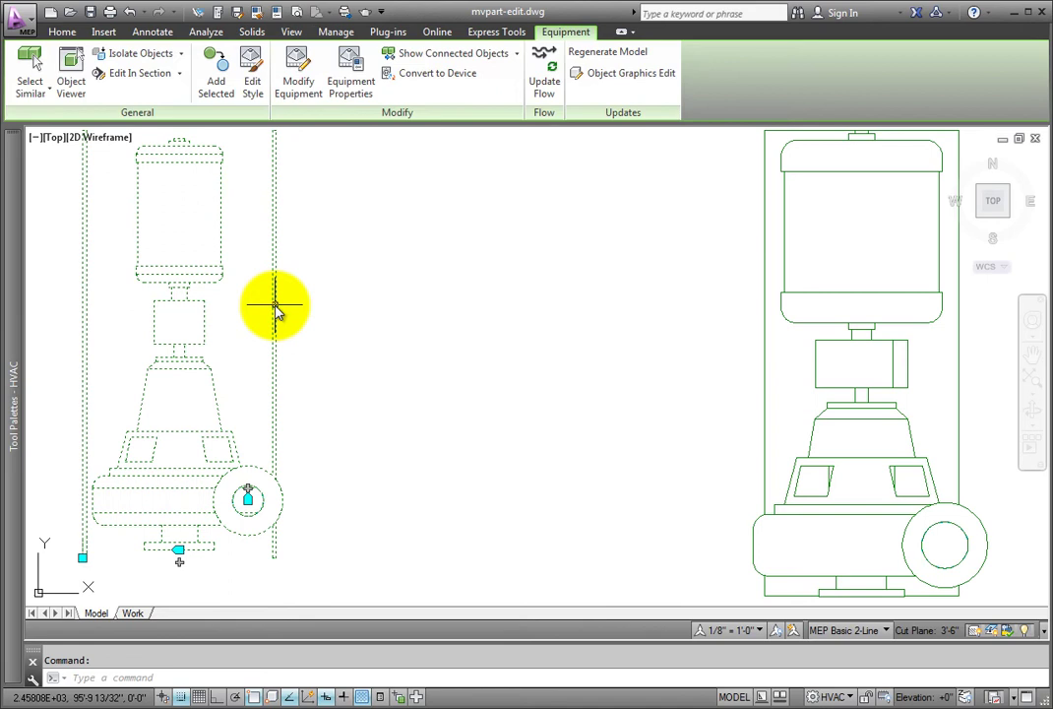
left_click(253, 89)
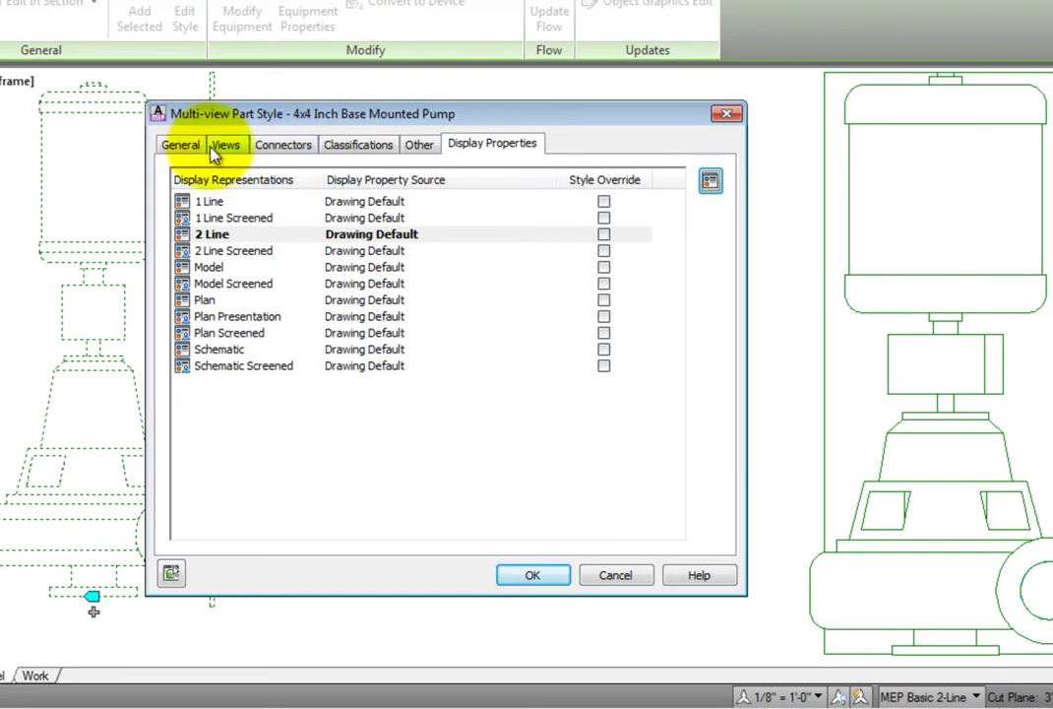
left_click(284, 188)
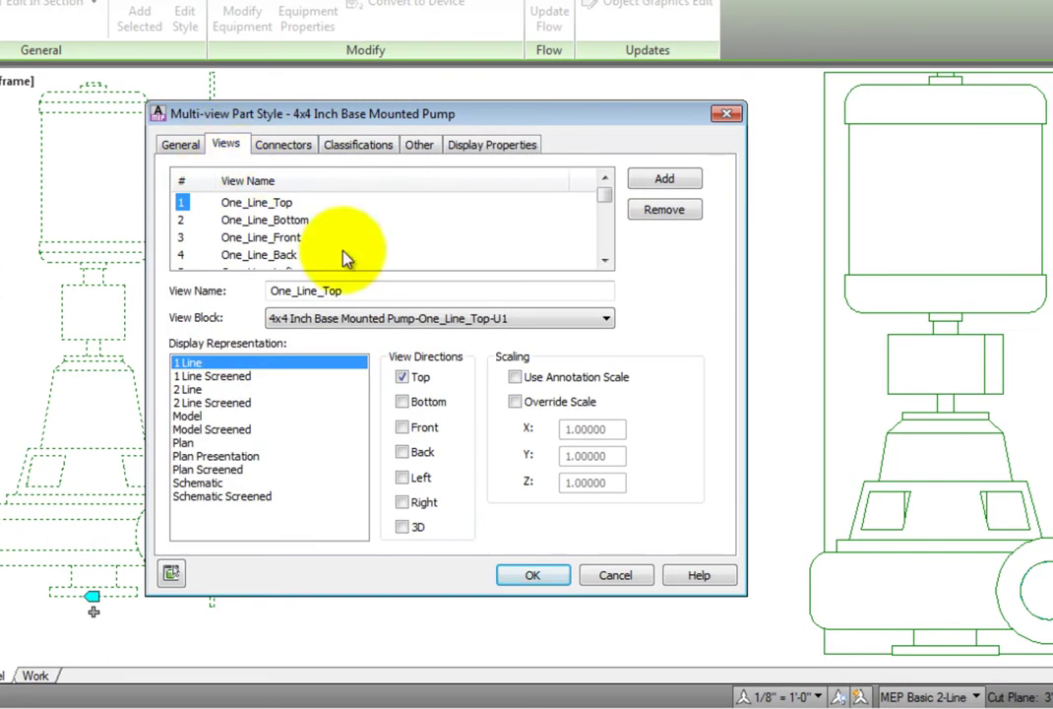
left_click(602, 320)
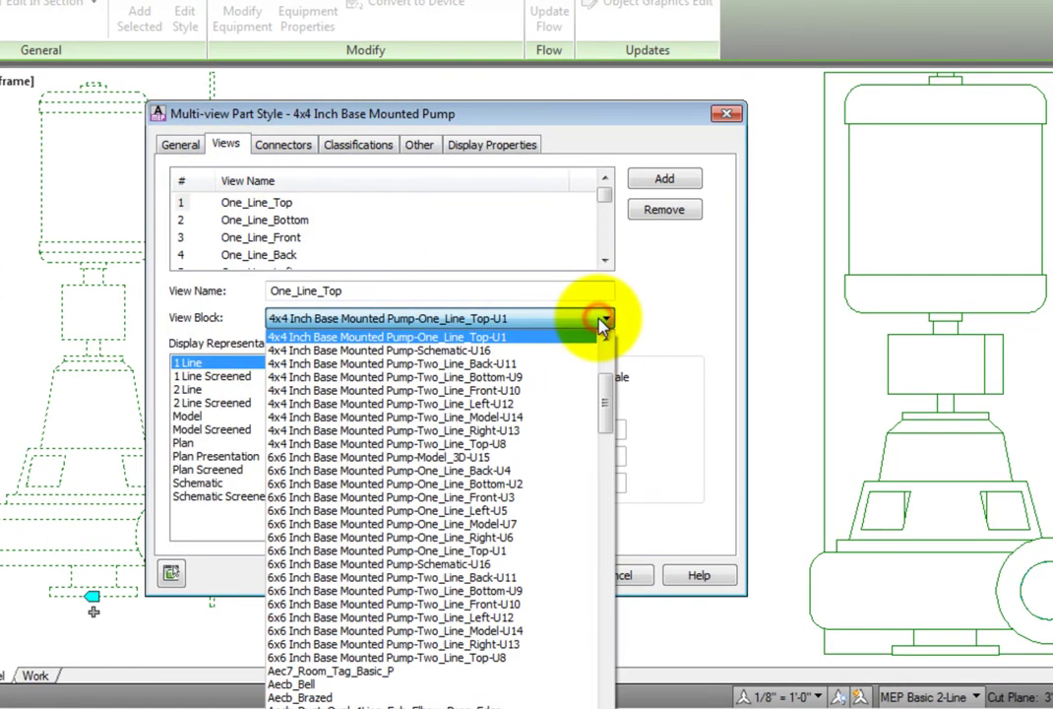
left_click(614, 207)
left_click_drag(611, 201, 609, 218)
left_click(269, 223)
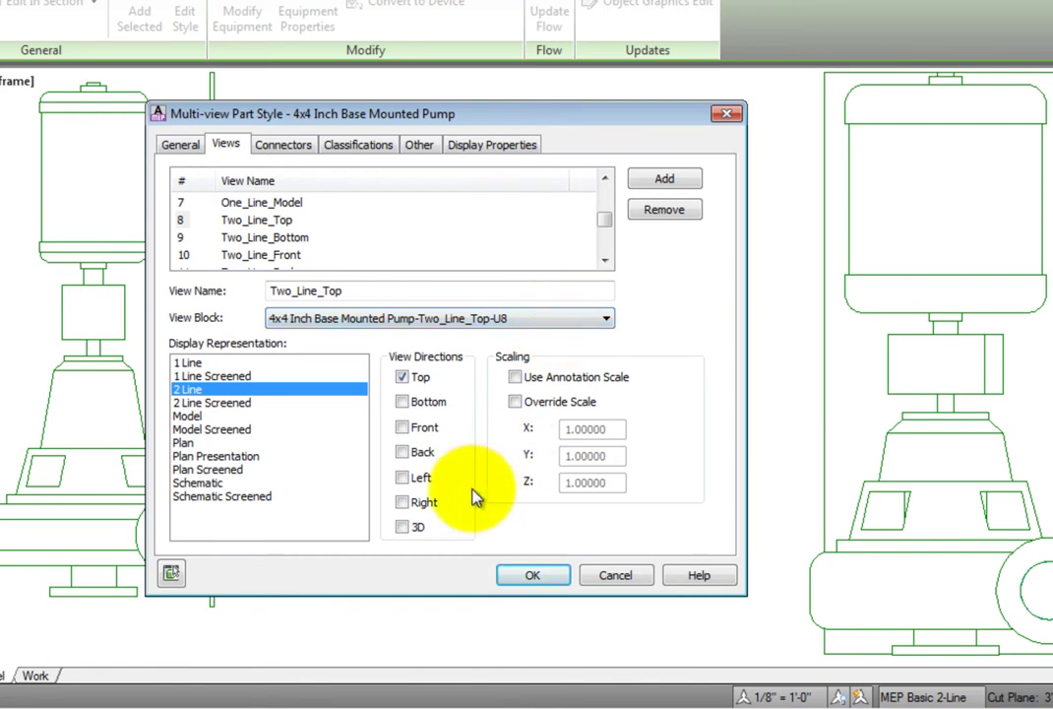
left_click(533, 576)
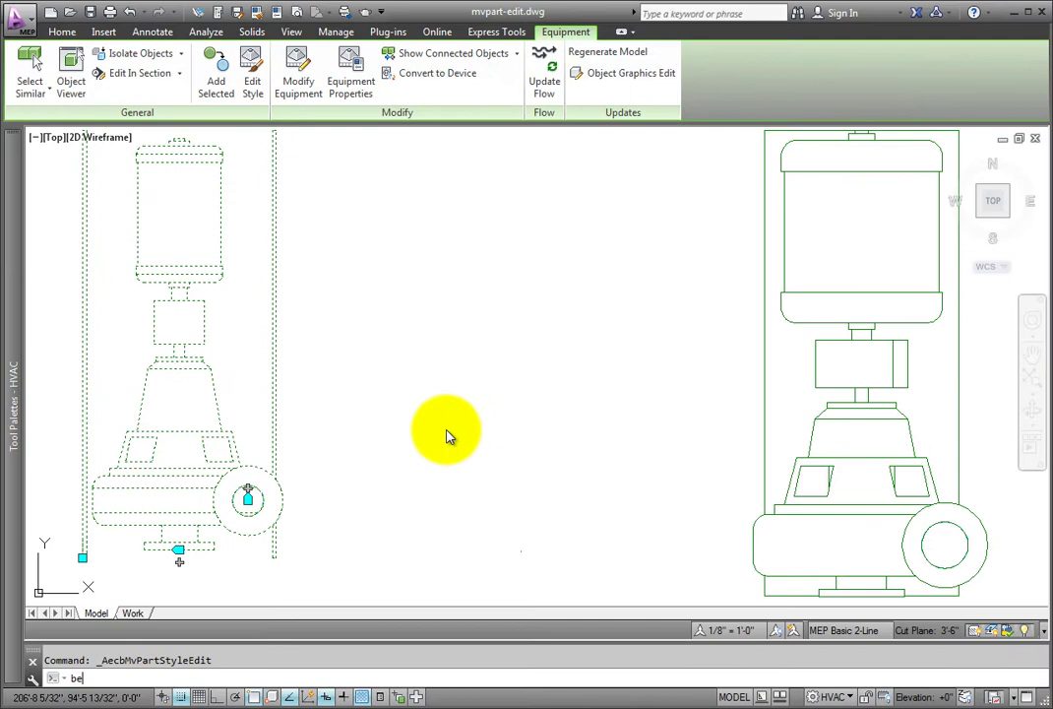
Step: Open the 4x4 Inch Base Mounted Pump-Two_Line_Top-U8 block in the Block Editor with BE
key("Return")
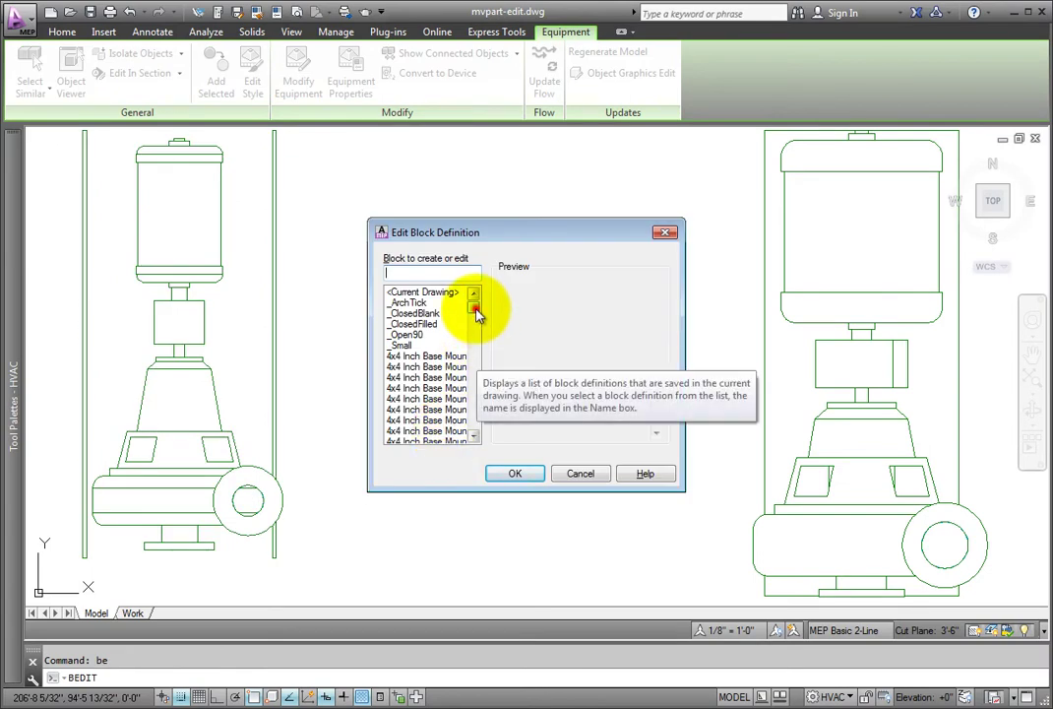
left_click_drag(476, 312, 476, 317)
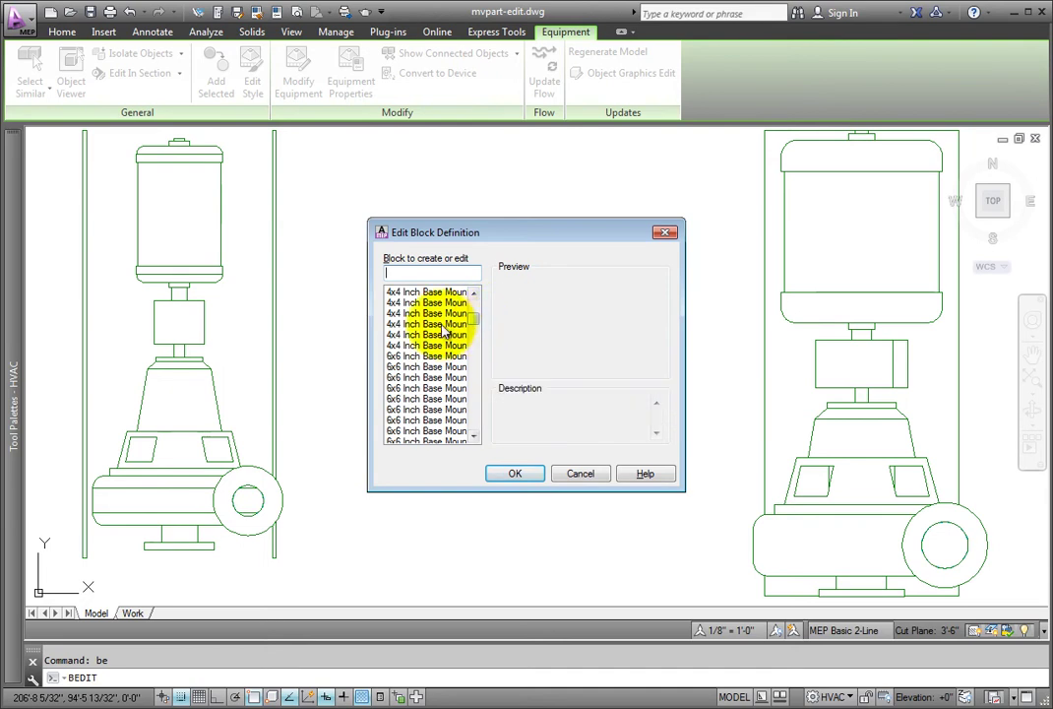
left_click_drag(684, 307, 888, 332)
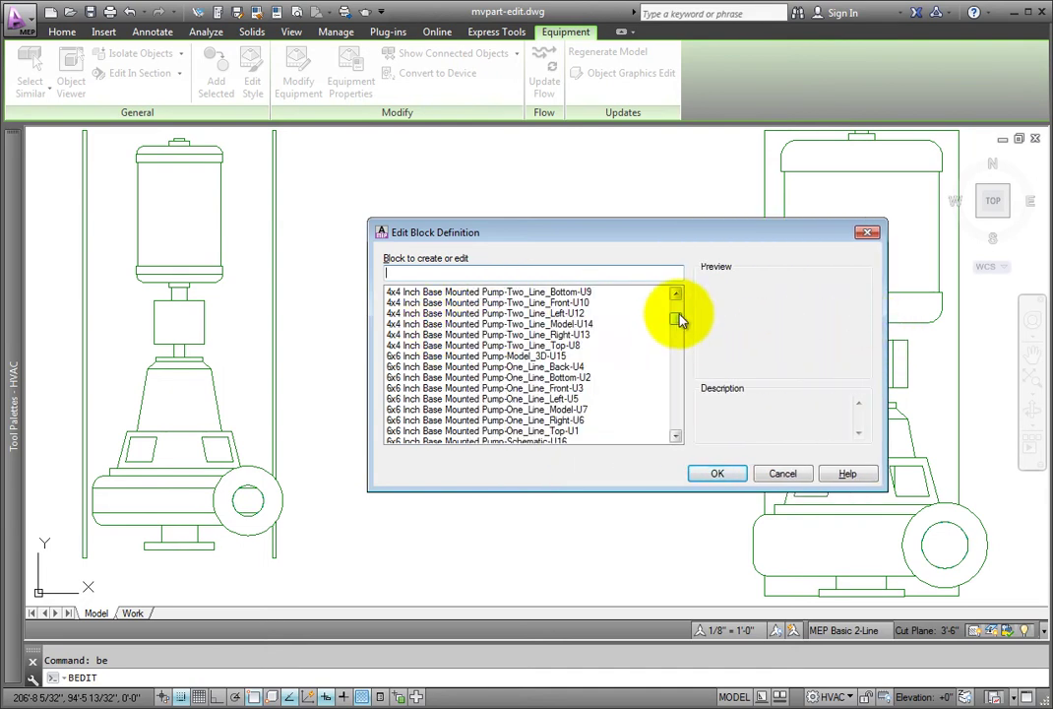
scroll(679, 317, "up", 2)
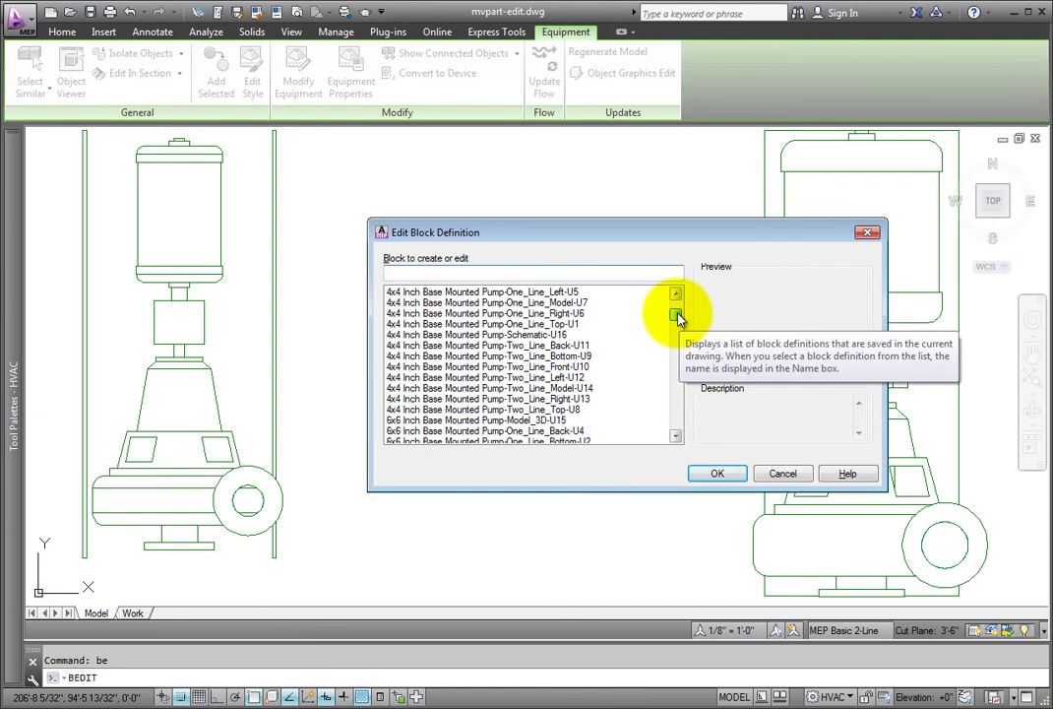
left_click(625, 410)
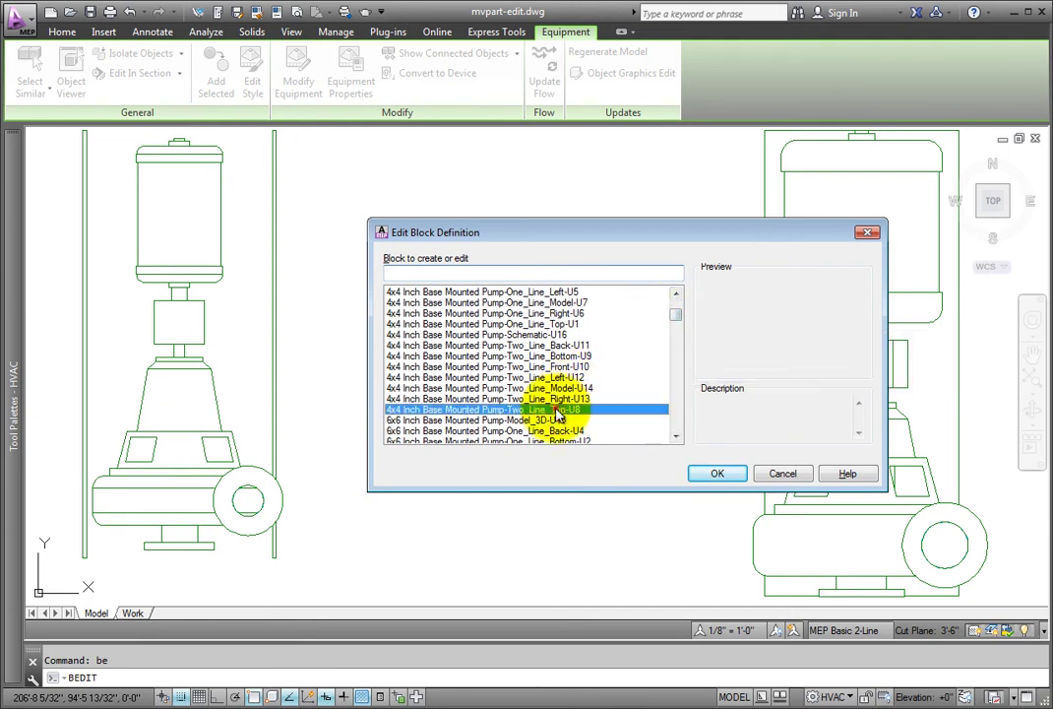
left_click(723, 476)
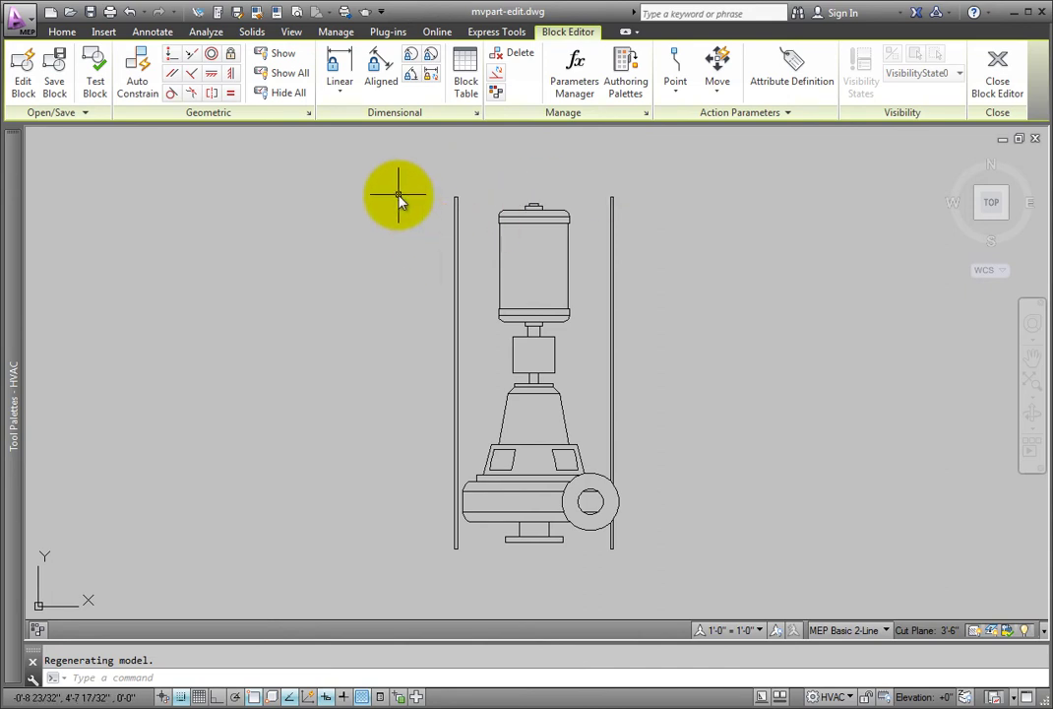
Step: Erase the left, right and short vertical lines from the pump block
left_click(469, 186)
left_click(416, 273)
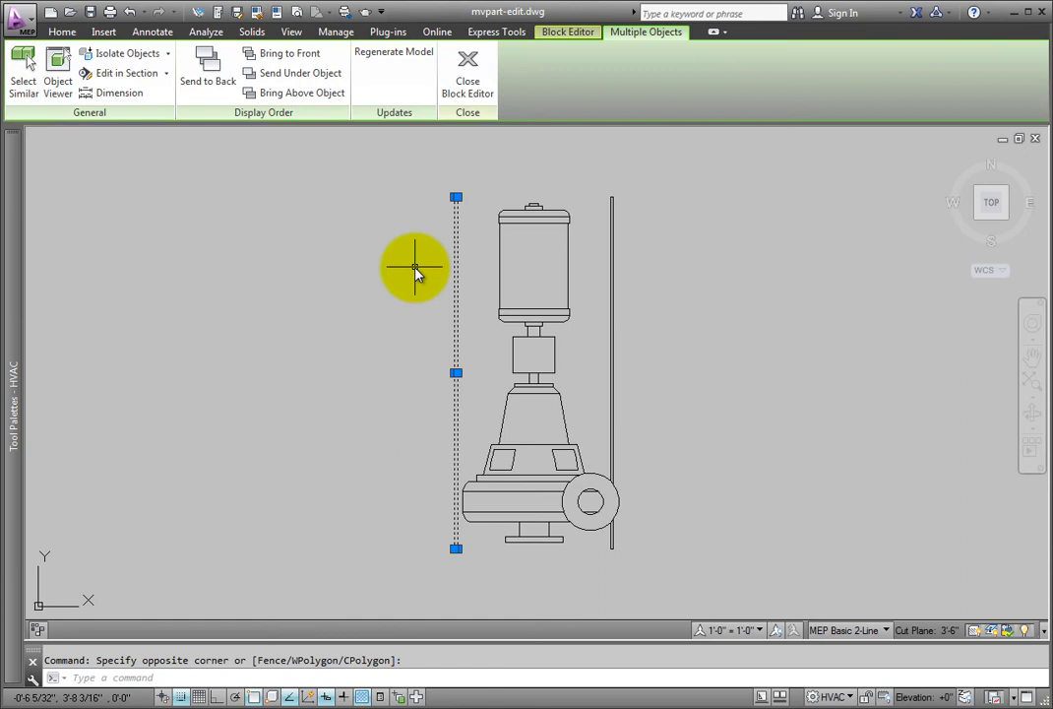
key("Delete")
left_click(638, 185)
left_click(598, 247)
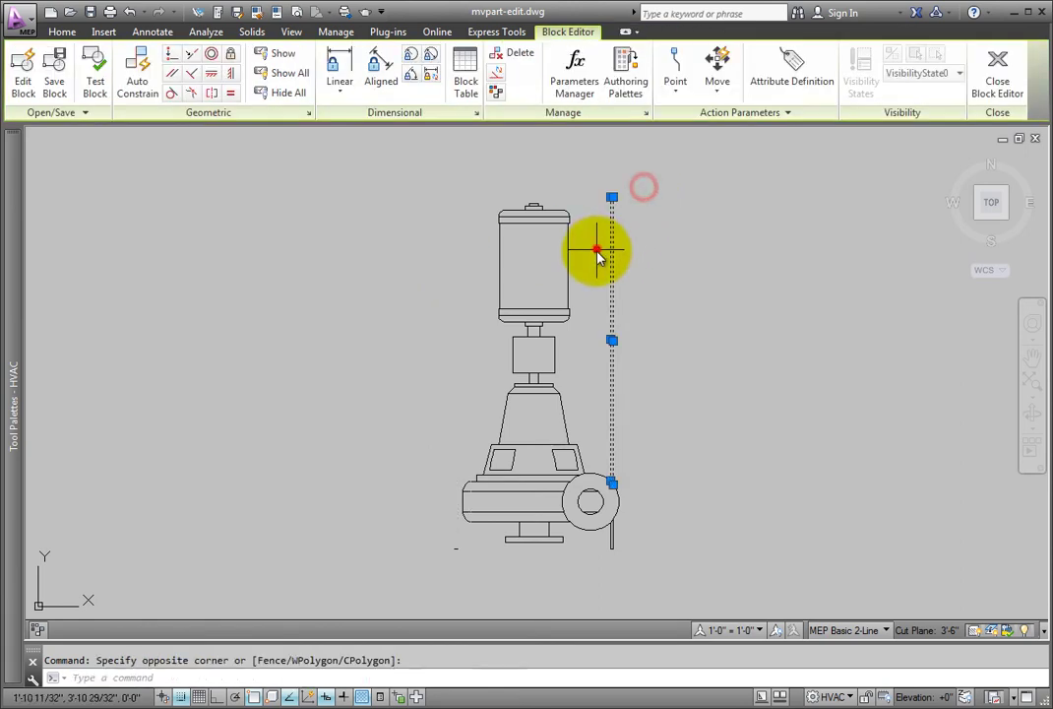
key("Delete")
left_click(640, 543)
left_click(573, 559)
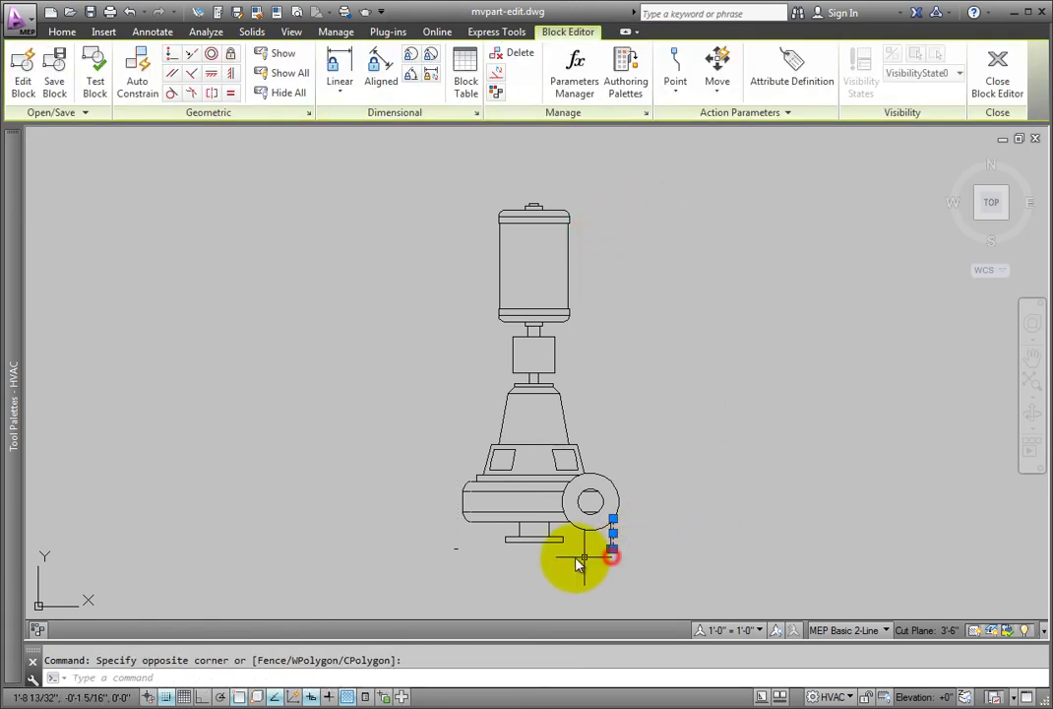
key("Delete")
Step: Erase the small stray mark and short line below the circle, then save and close the block
left_click(485, 567)
left_click(433, 549)
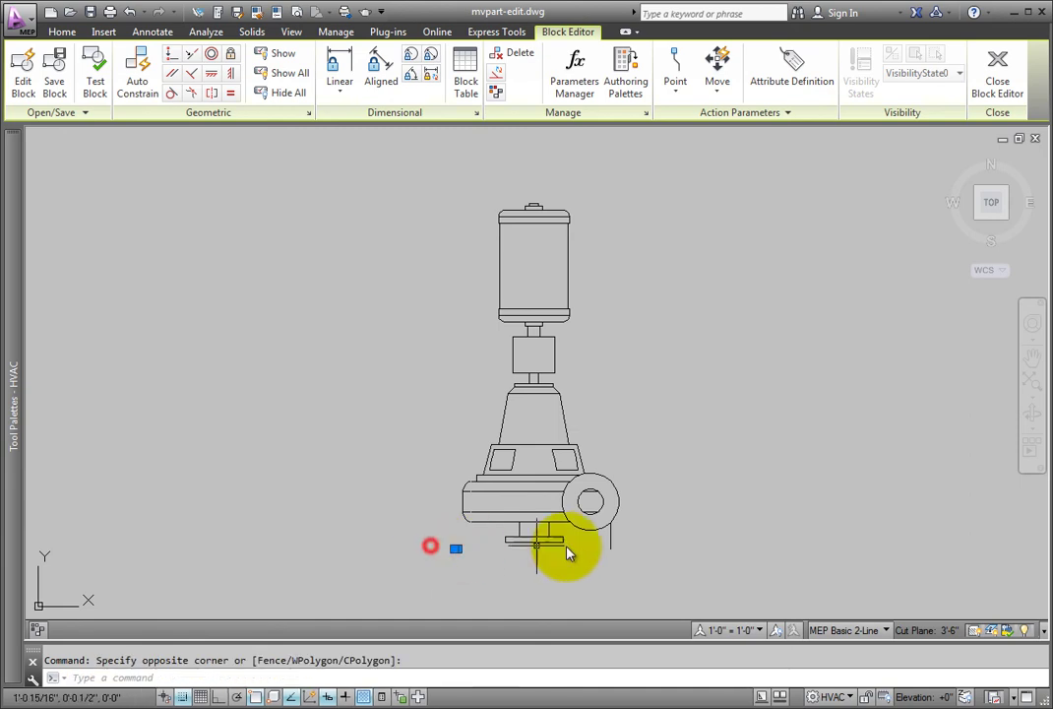
key("Delete")
left_click(633, 547)
left_click(592, 558)
key("Delete")
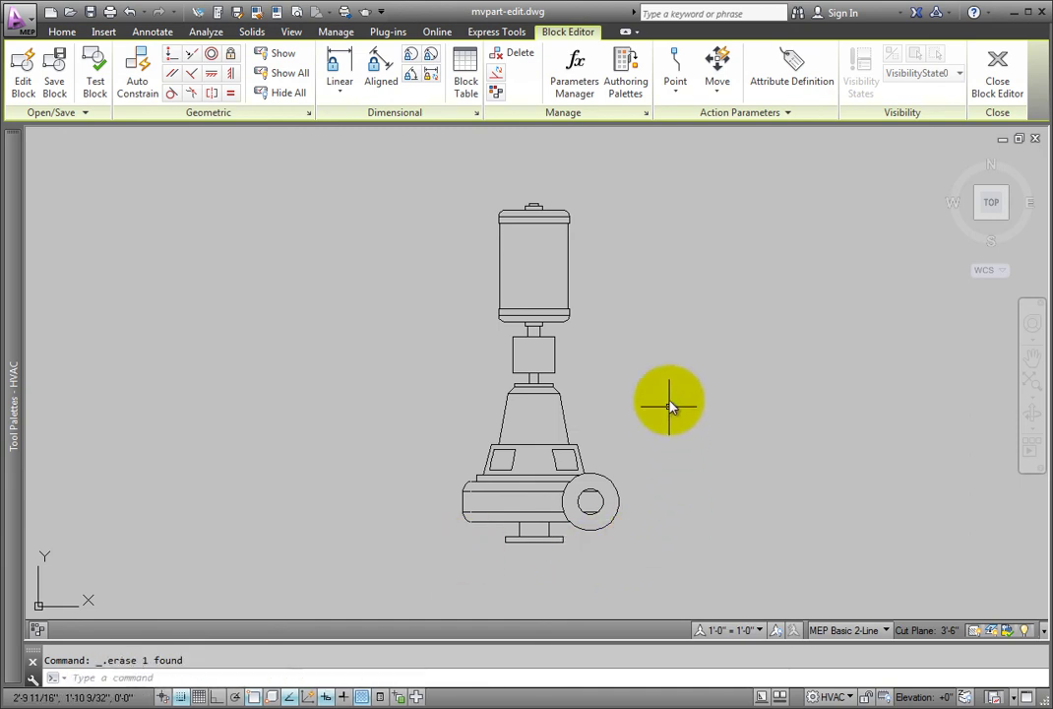
left_click(1000, 61)
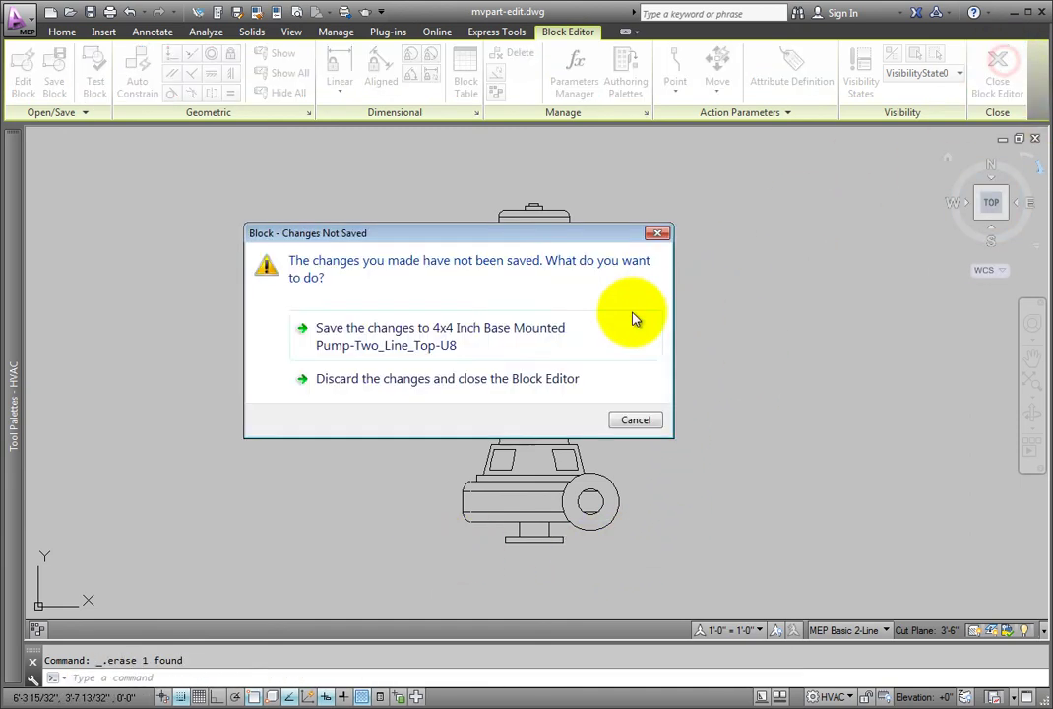
left_click(379, 345)
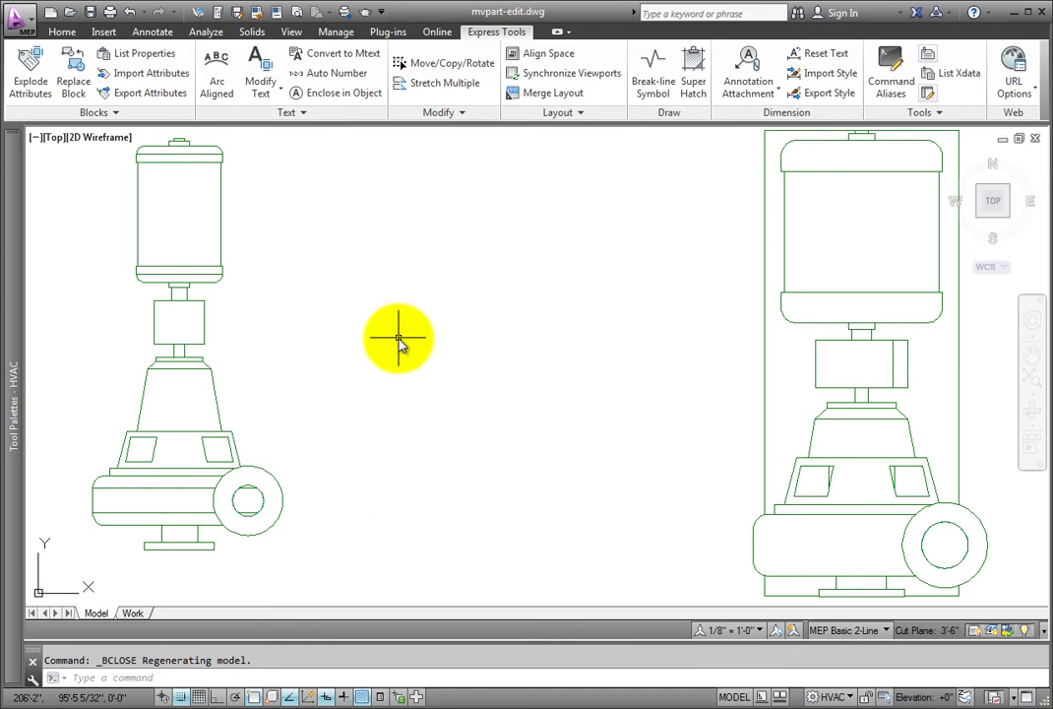
left_click(872, 630)
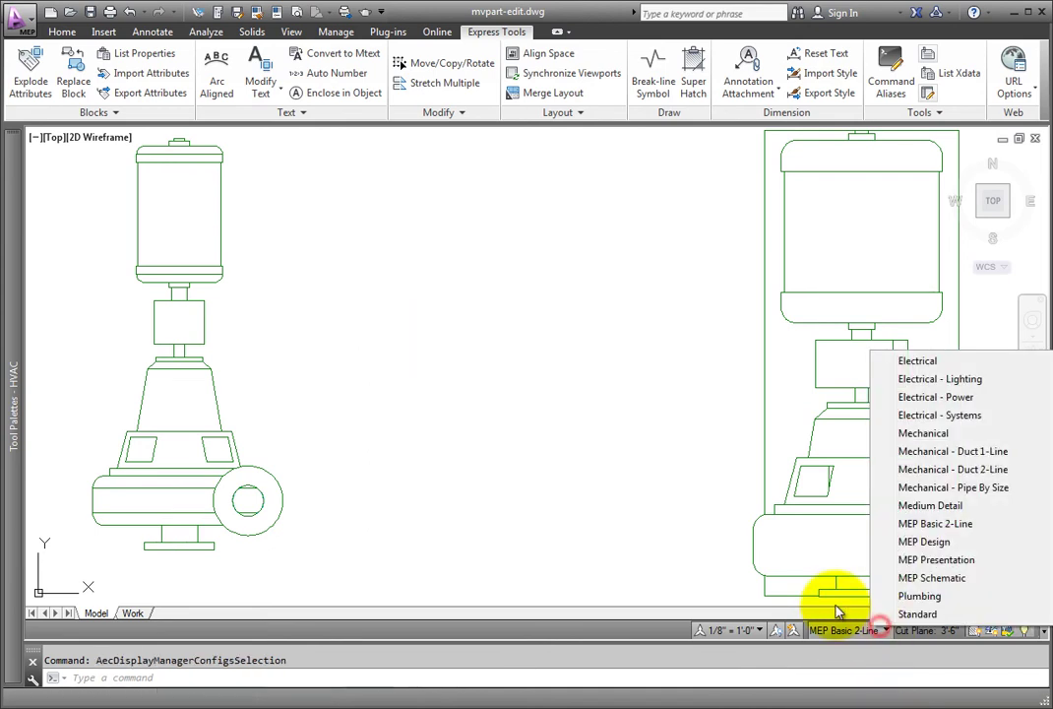
left_click(932, 541)
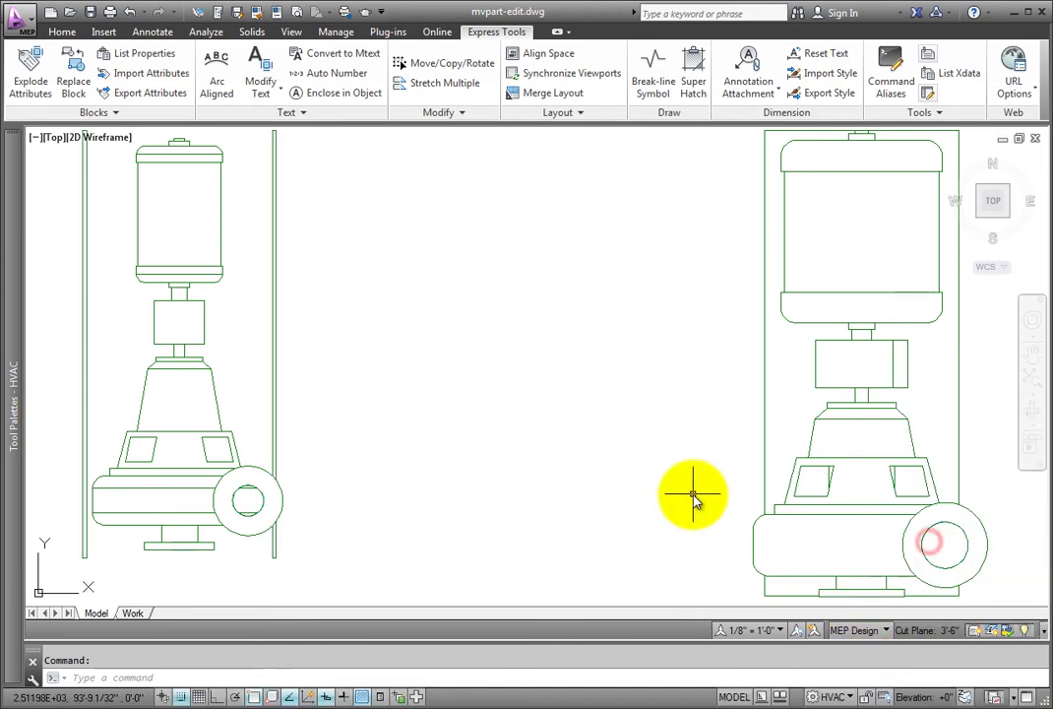
left_click(872, 631)
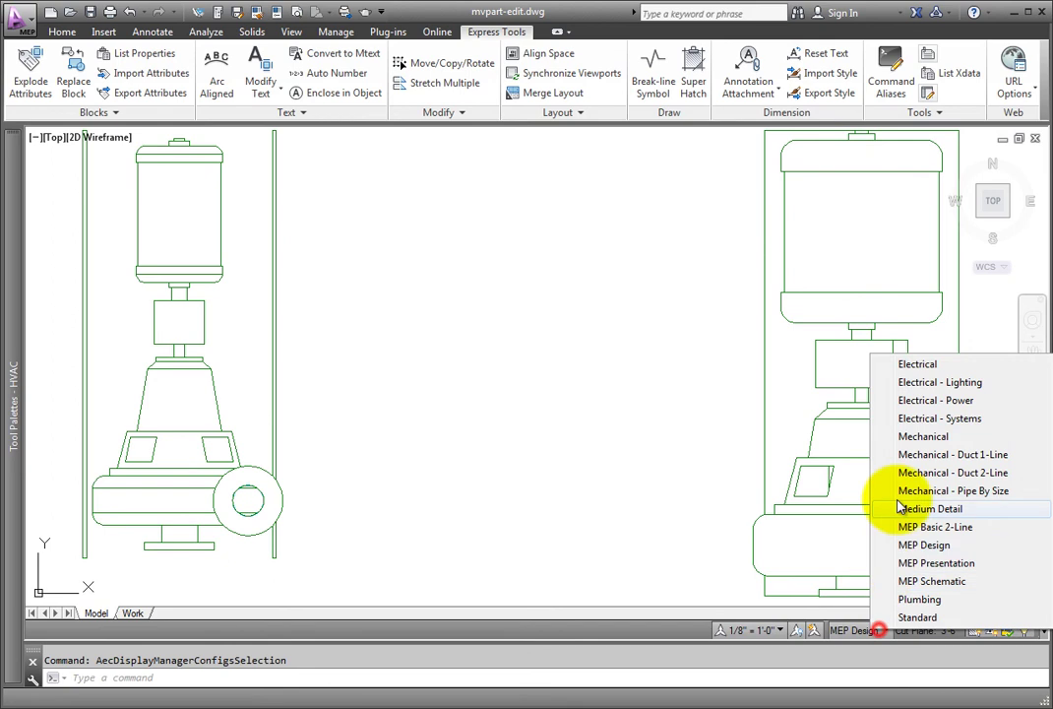
left_click(909, 440)
left_click(872, 630)
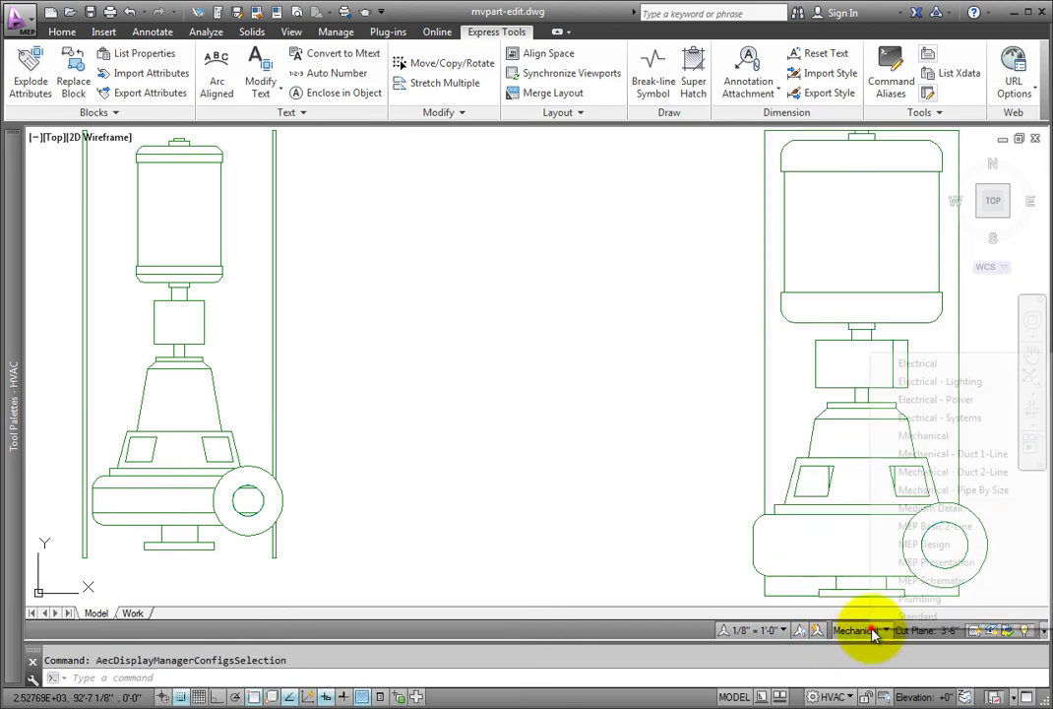
left_click(915, 527)
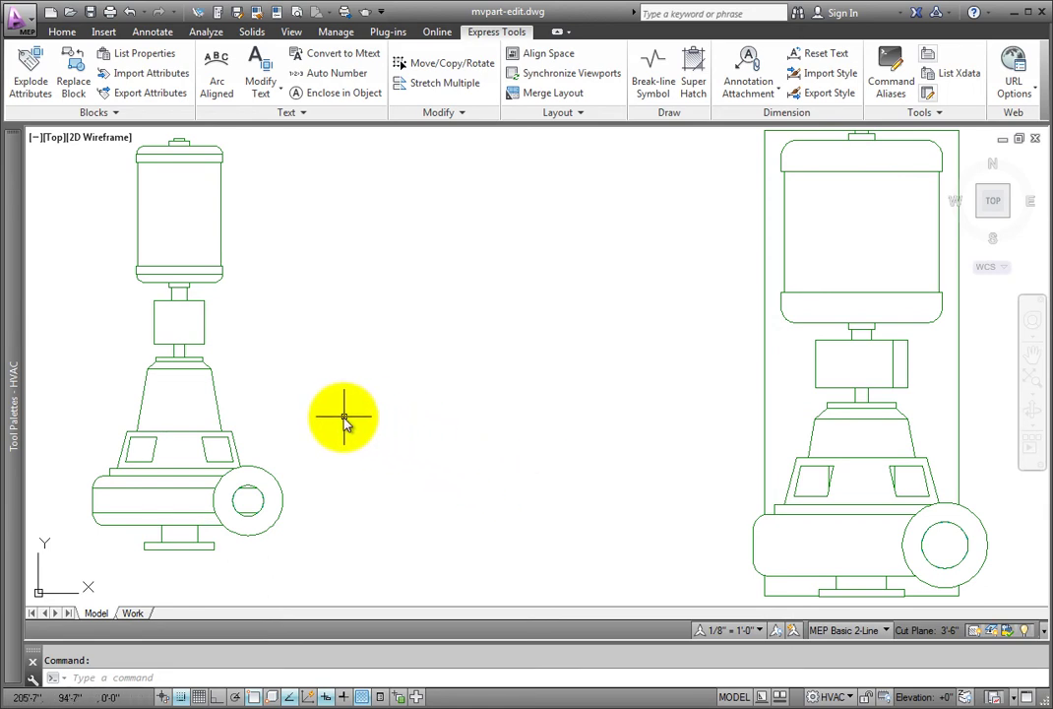
Step: In the left pump's style Connectors tab, change Connector 1's Description to Suction
left_click(214, 389)
left_click(252, 66)
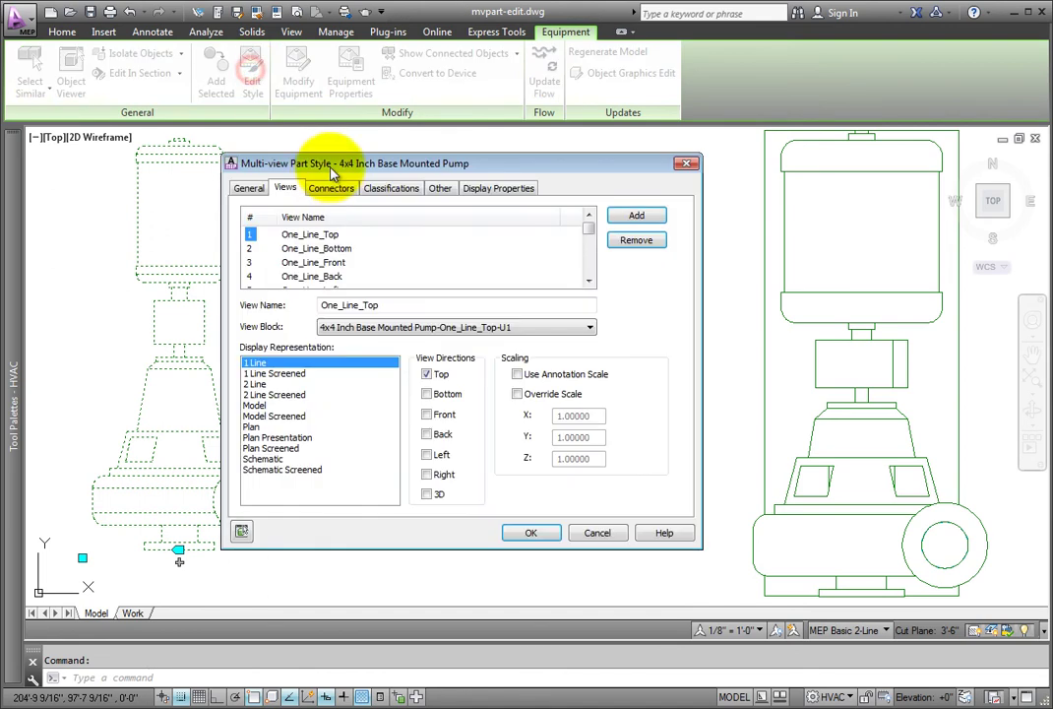
left_click(331, 188)
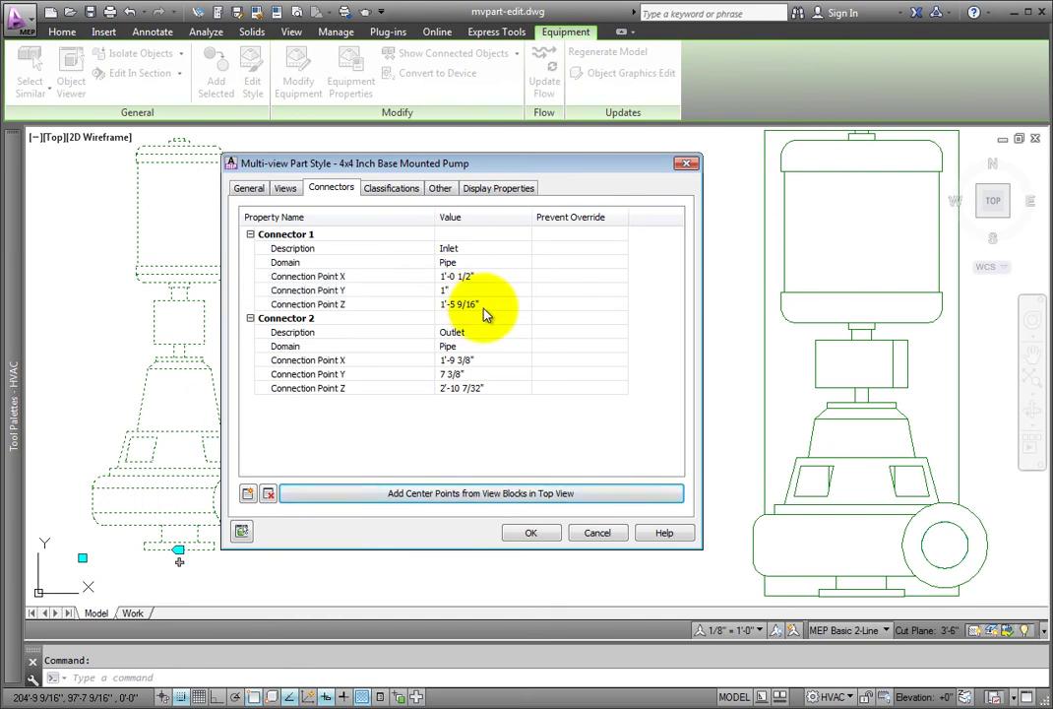
left_click(481, 247)
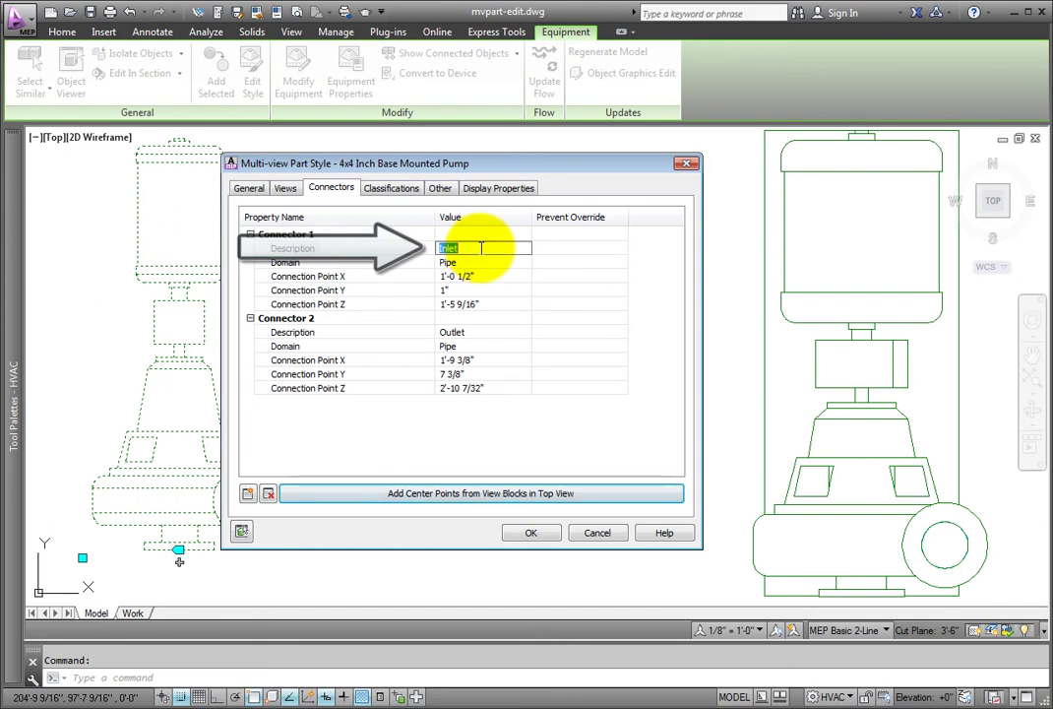
type("Suction")
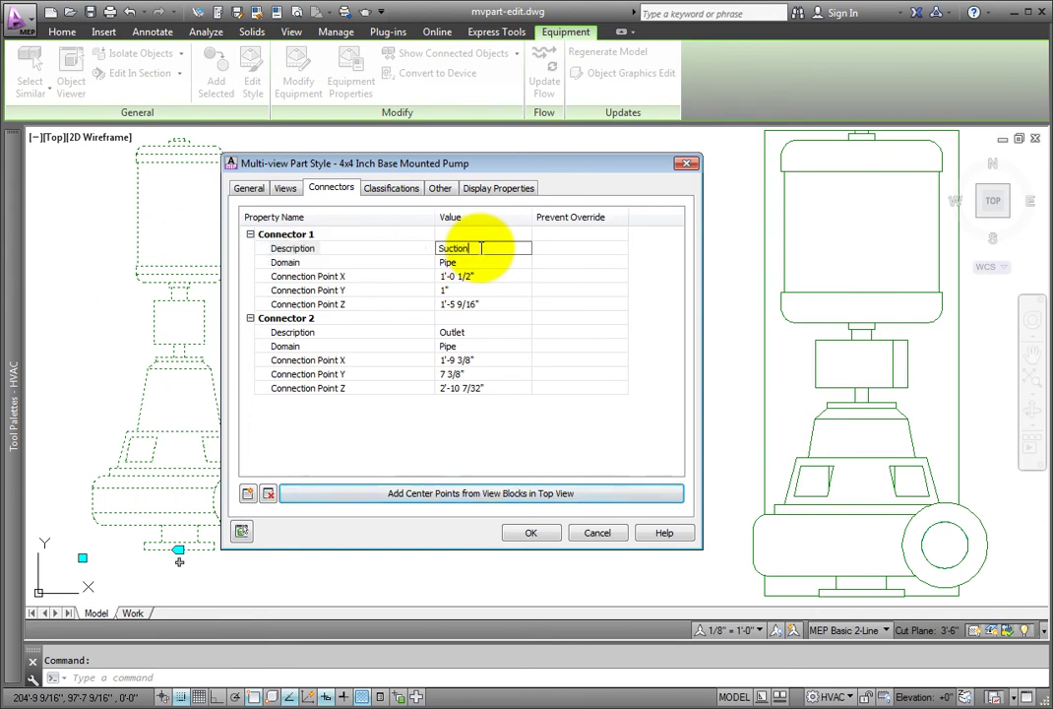
key("Return")
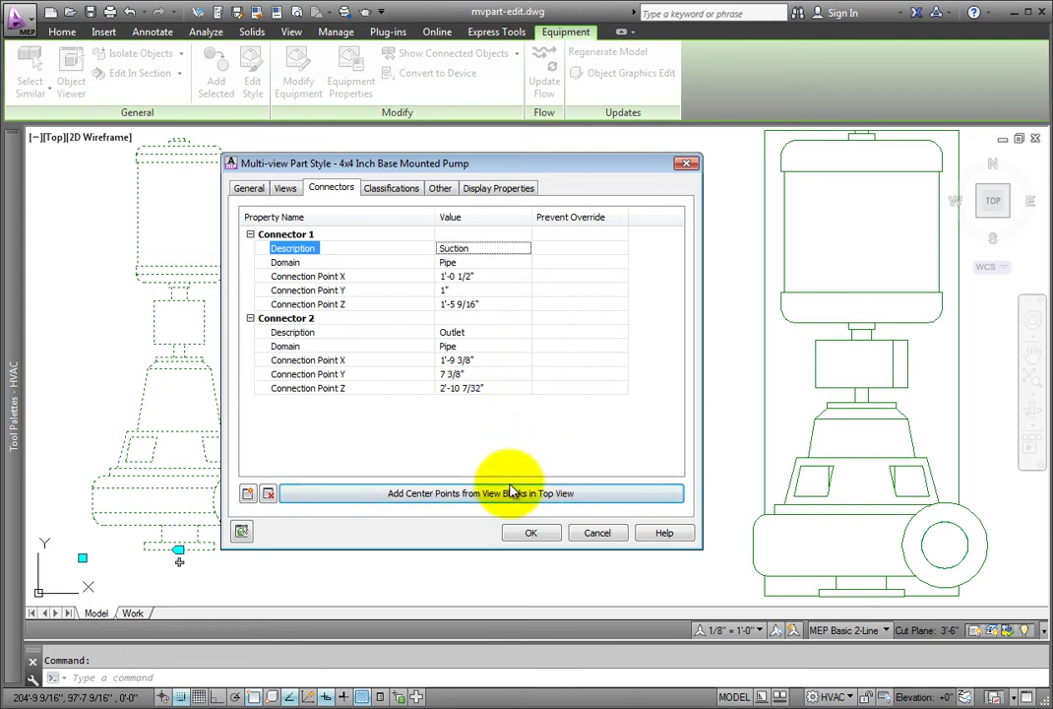
left_click(530, 533)
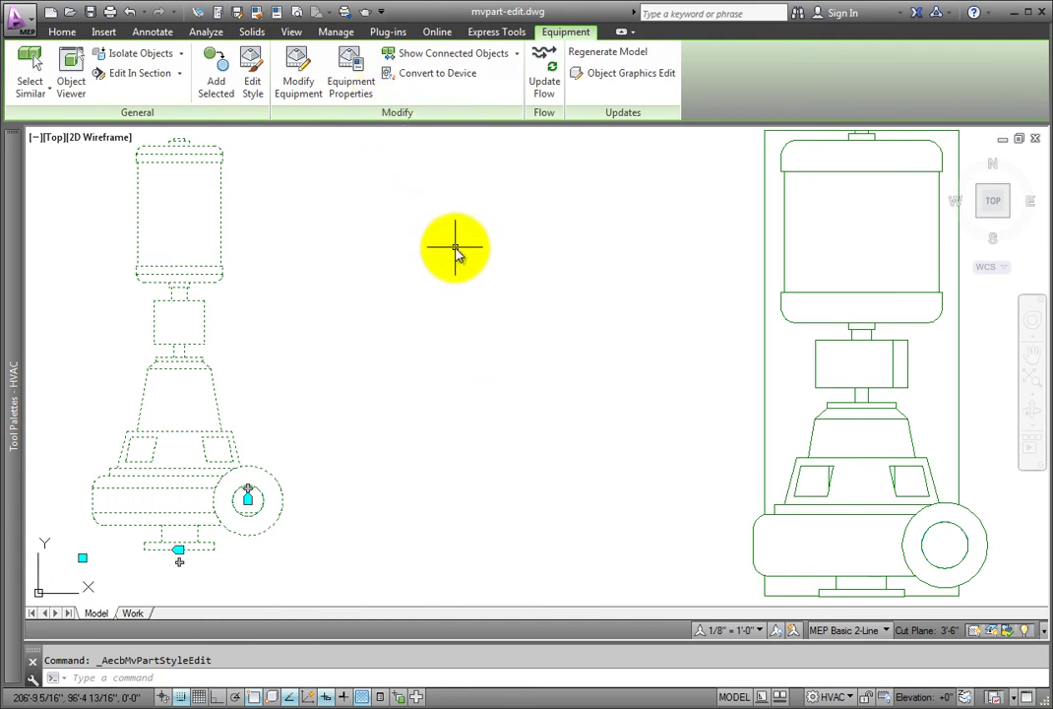
key("Escape")
Step: Open Style Manager and select the MvPartPumpStyles property set definition under Documentation Objects
left_click(335, 31)
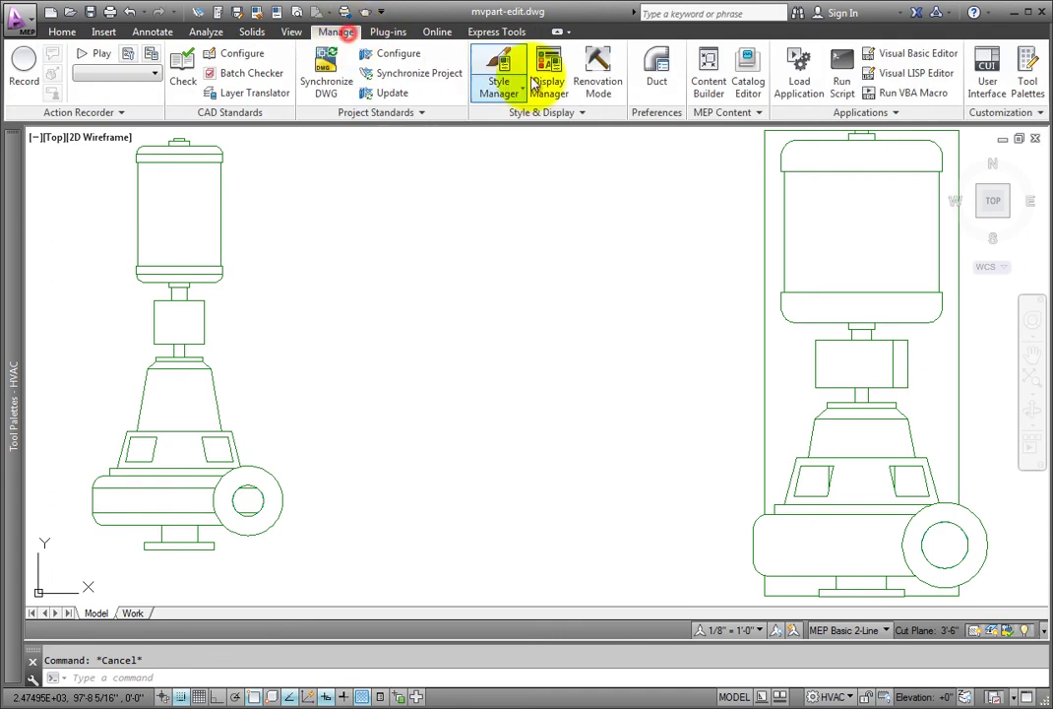
left_click(497, 71)
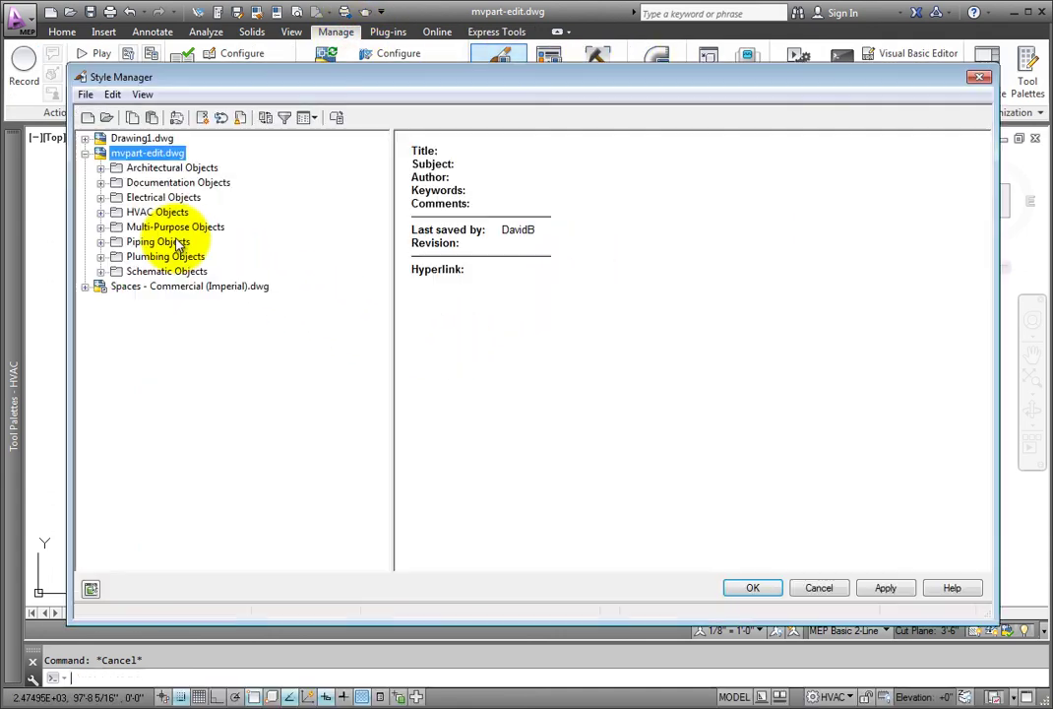
left_click(100, 182)
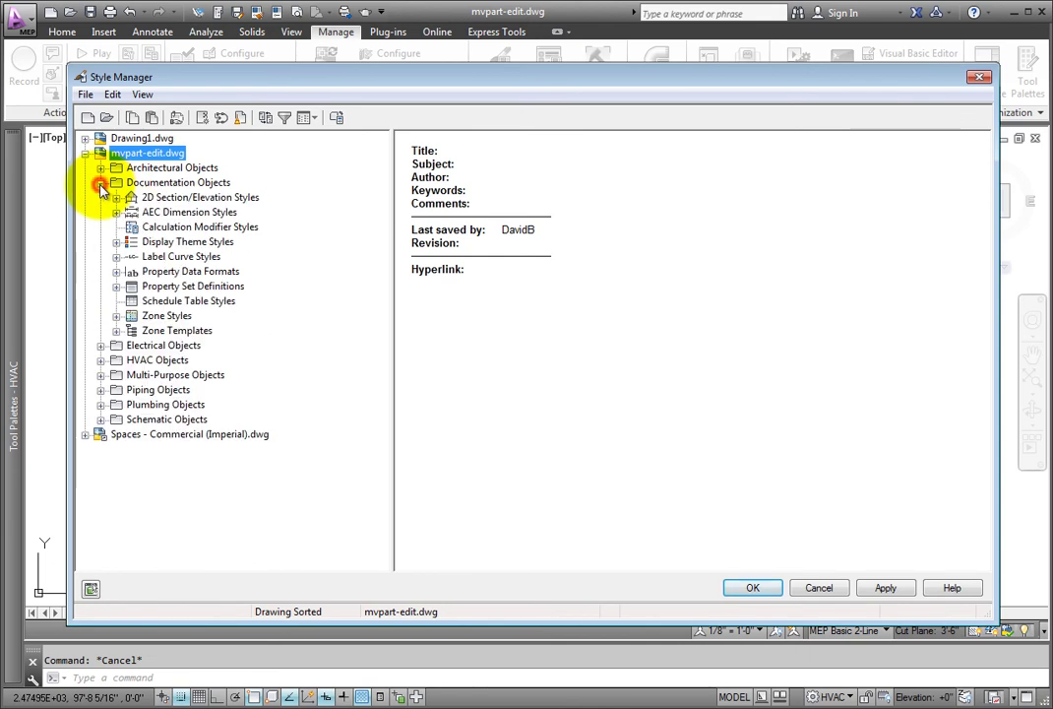
left_click(116, 286)
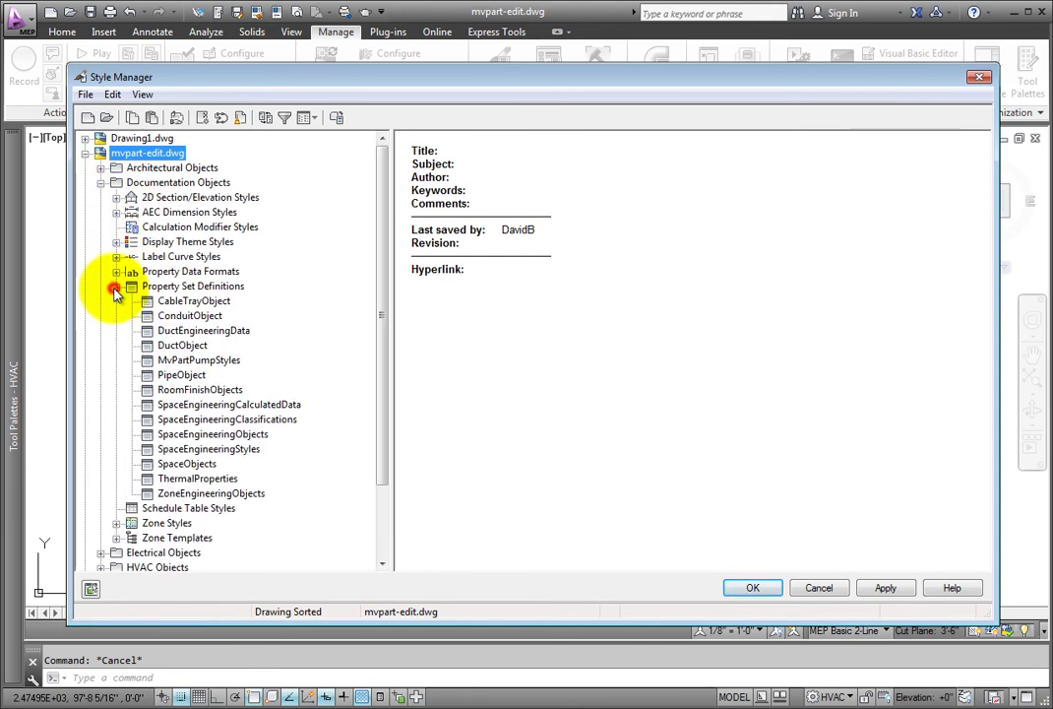
left_click(180, 287)
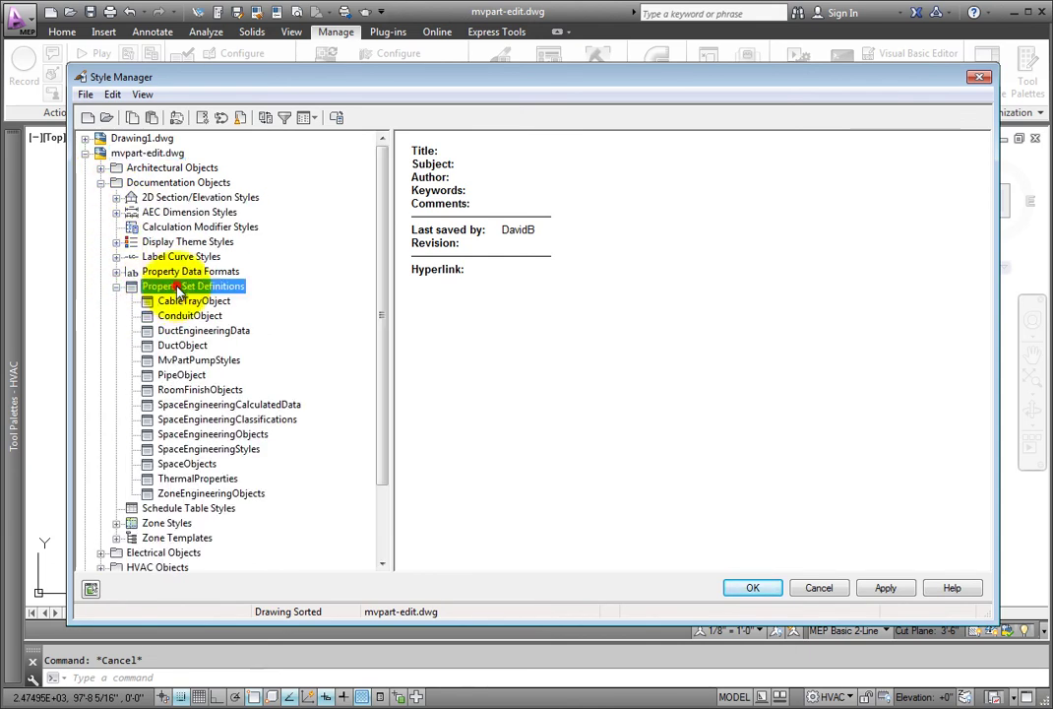
left_click(199, 360)
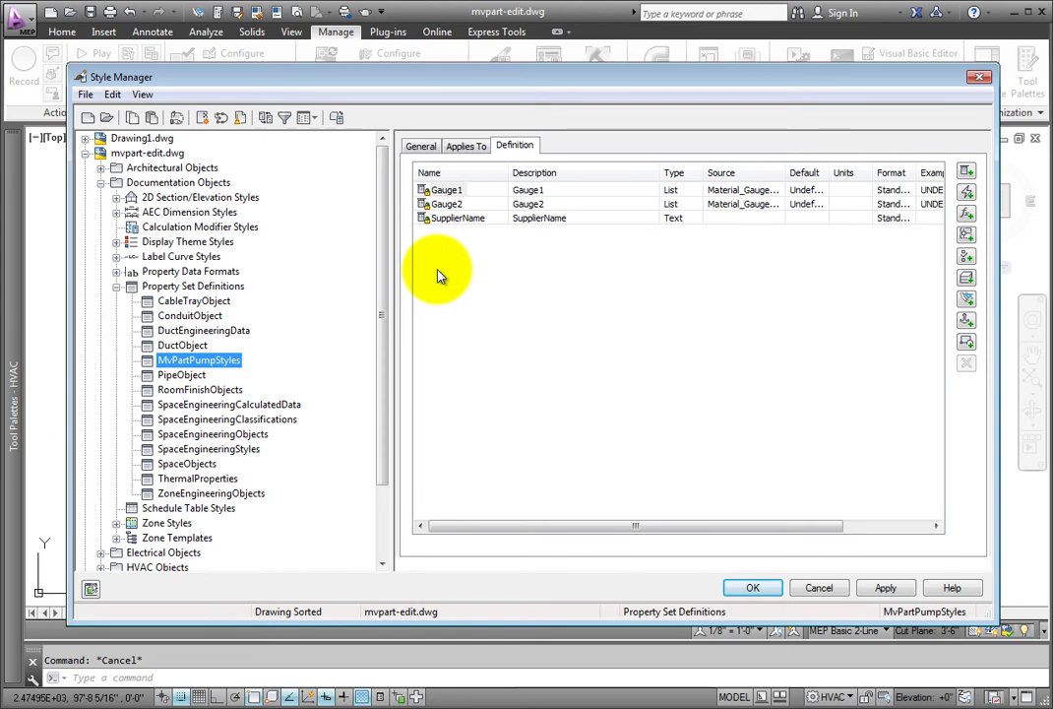
Step: Add a manual Electrical property with Case - Upper format and close Style Manager
left_click(968, 175)
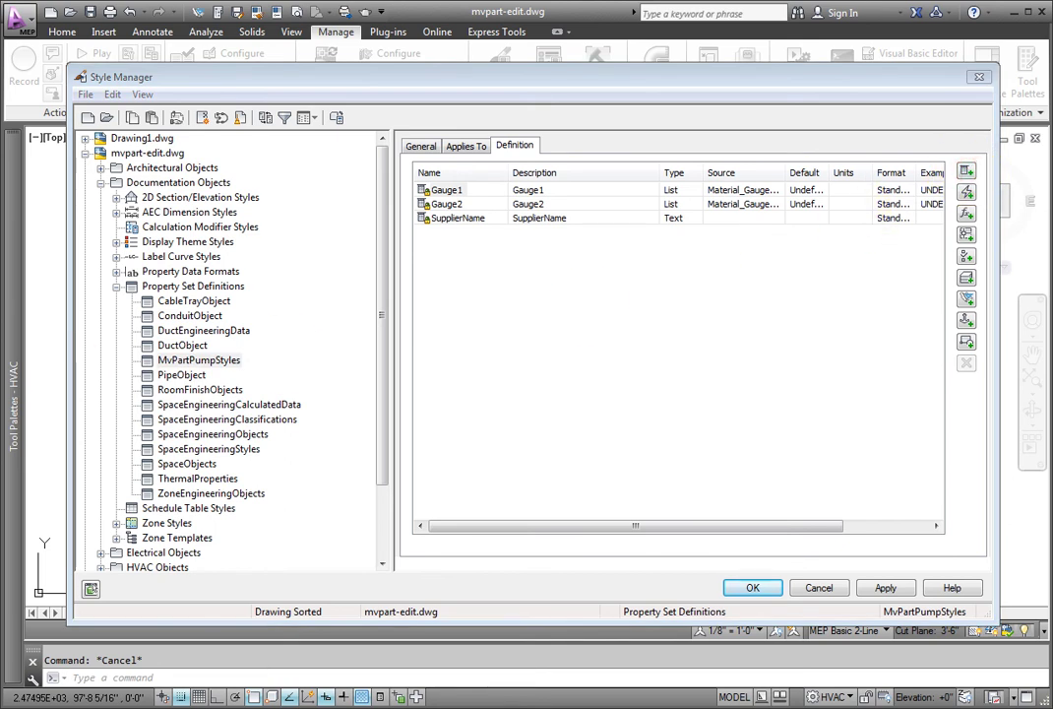
left_click_drag(223, 336, 442, 363)
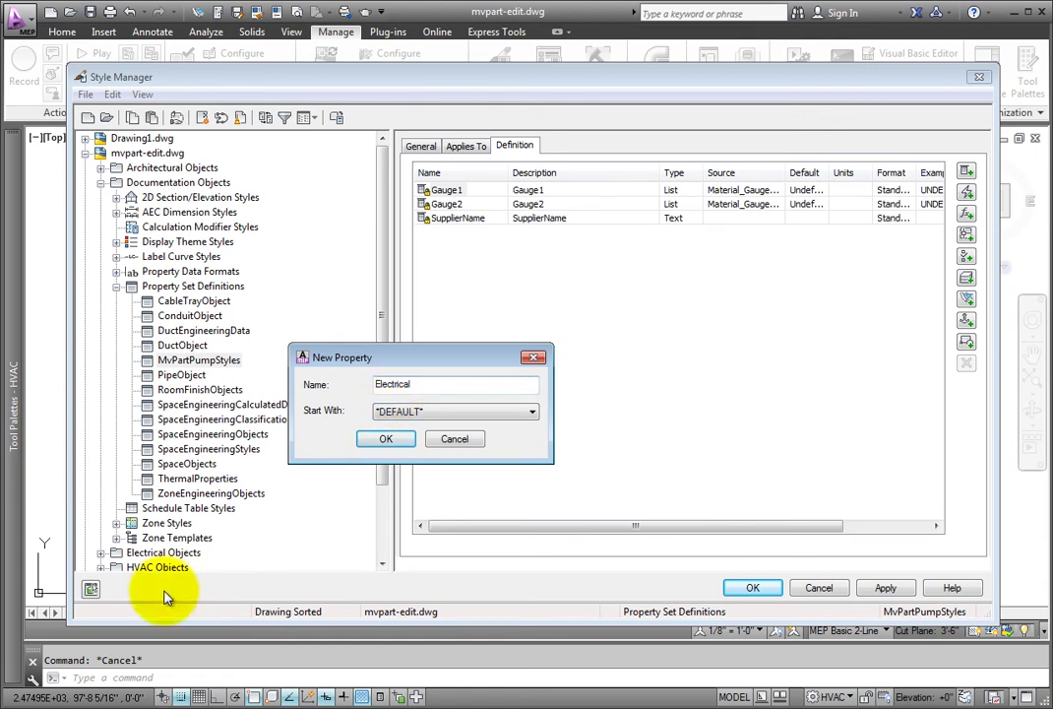
left_click(384, 438)
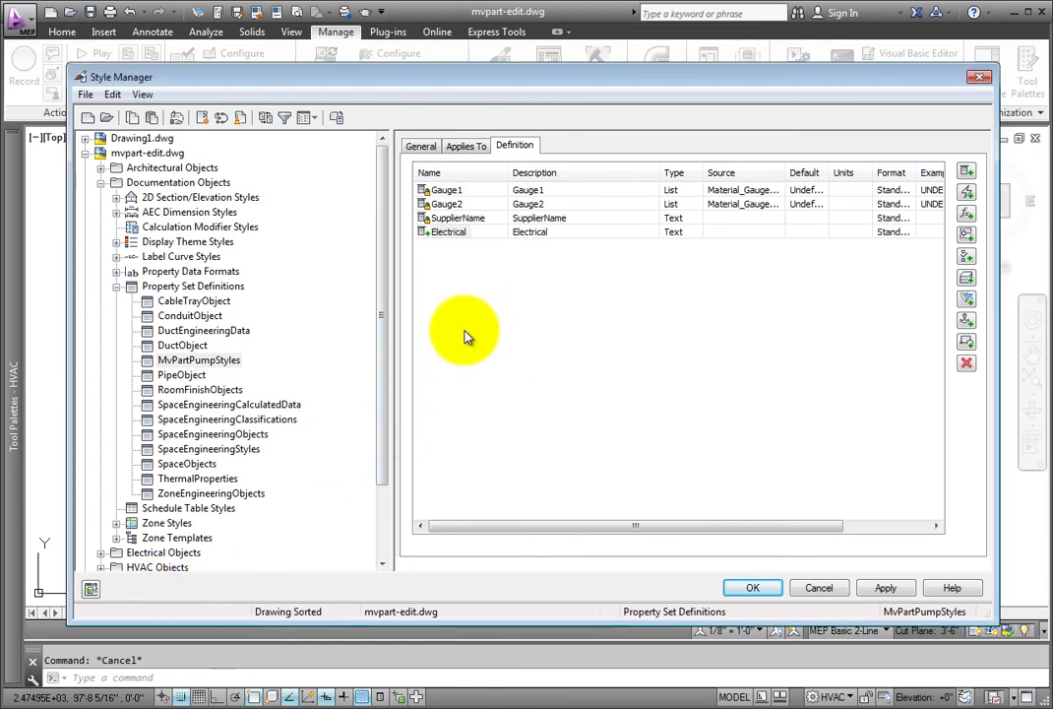
left_click(893, 232)
left_click(908, 231)
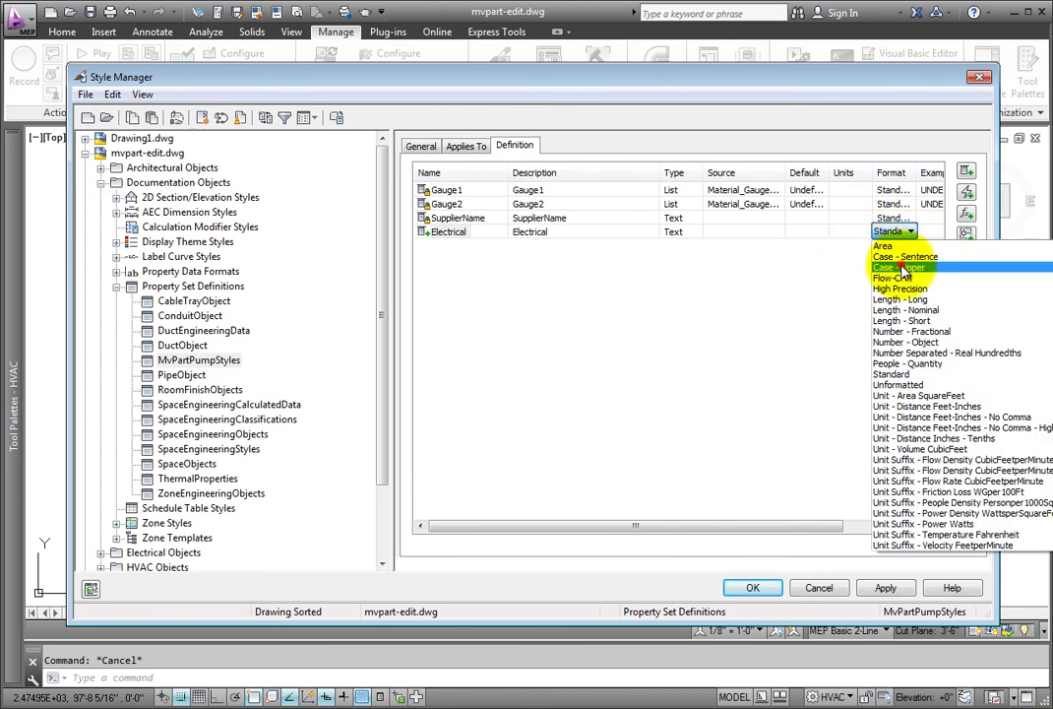
left_click(902, 268)
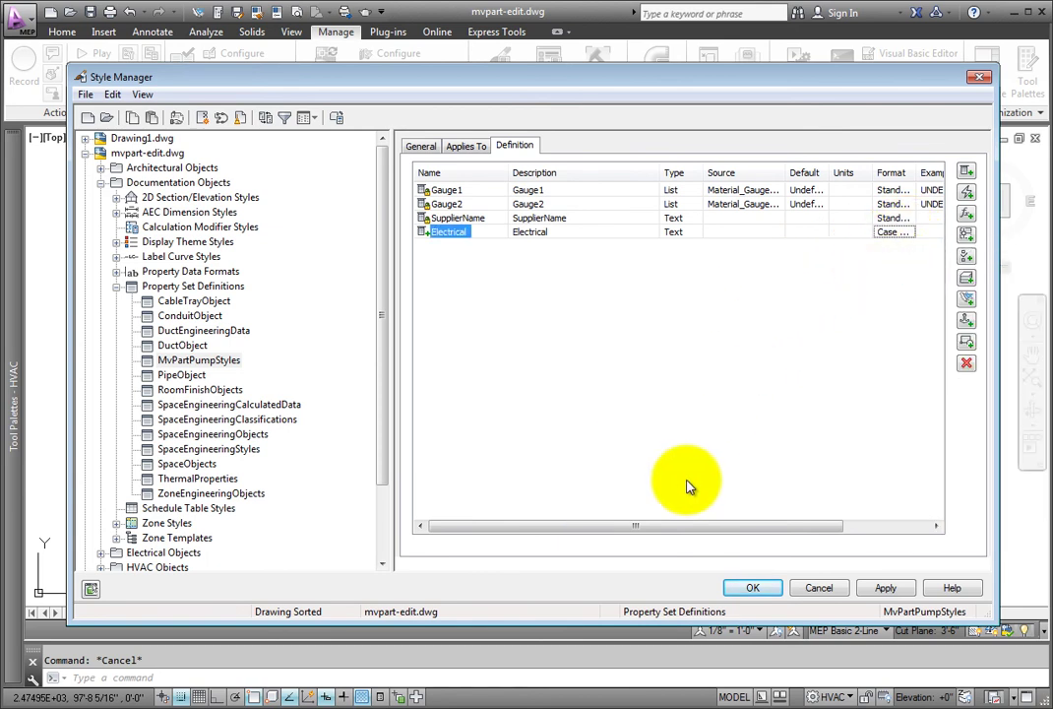
left_click(751, 588)
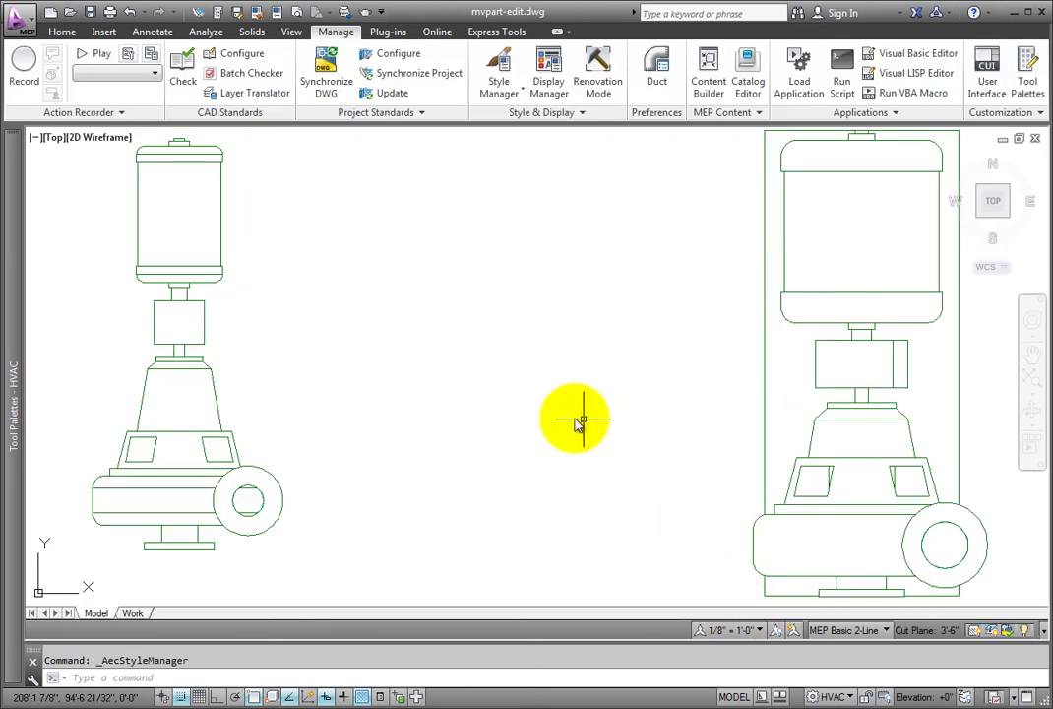
Step: Enter 480V-3P/50A as the left pump style's Electrical property set value
left_click(221, 232)
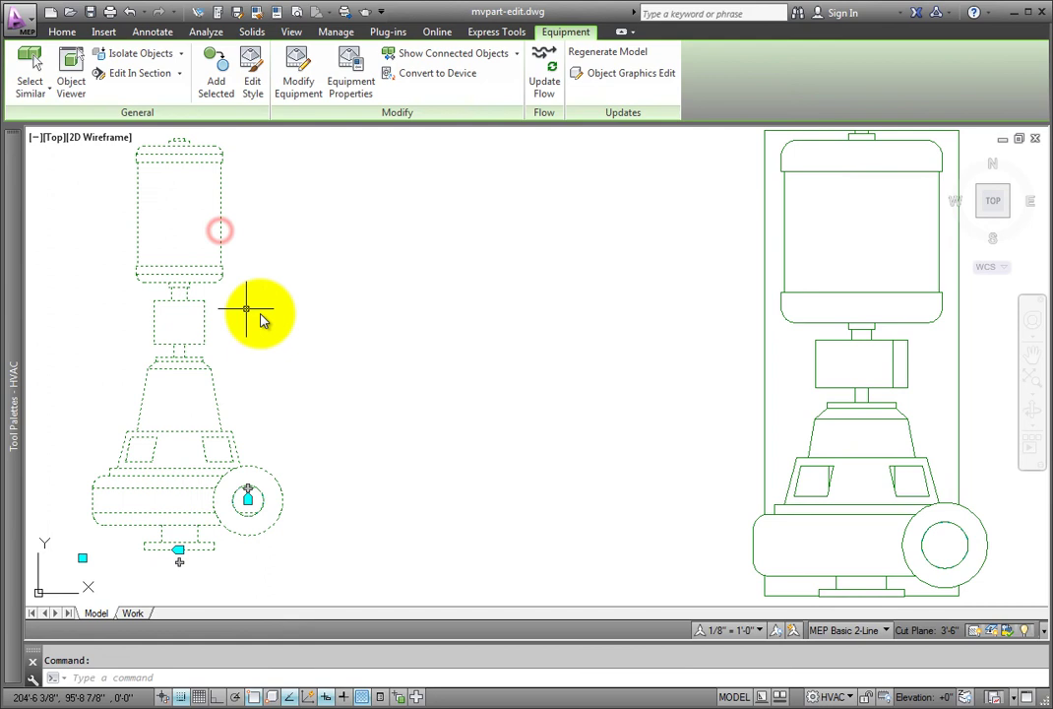
left_click(252, 64)
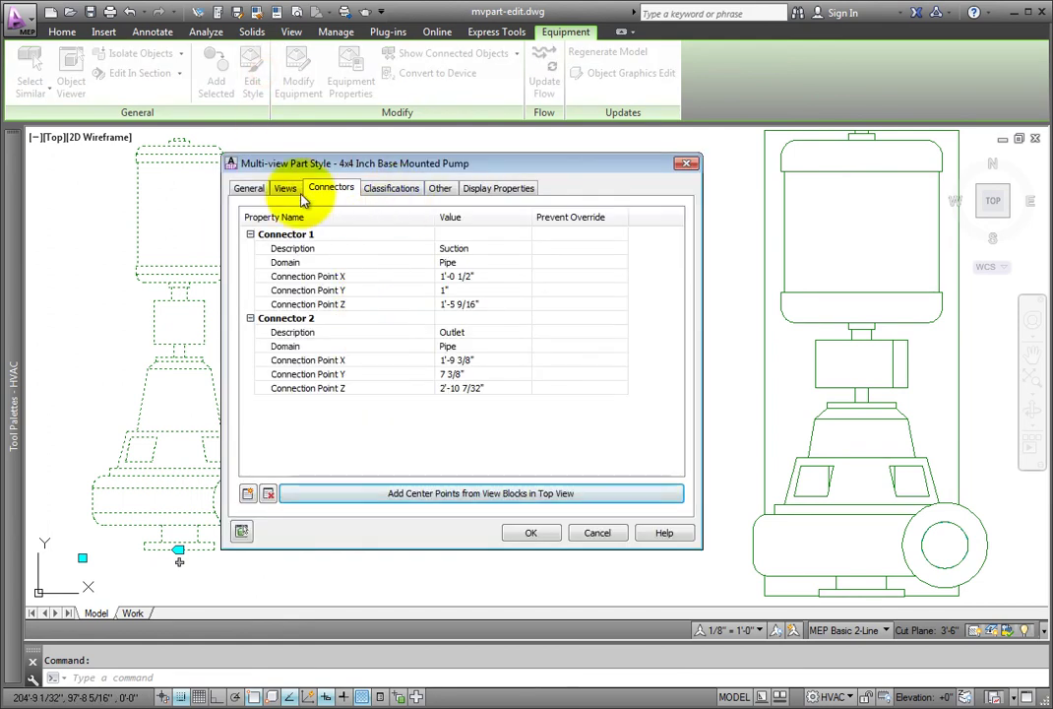
left_click(248, 187)
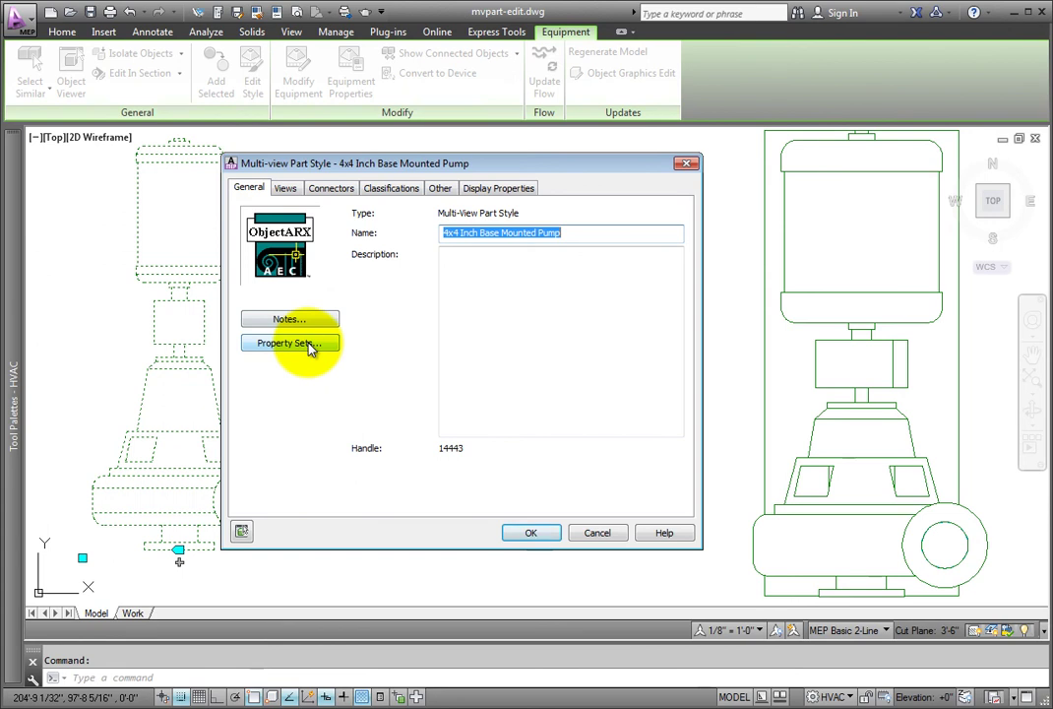
left_click(309, 345)
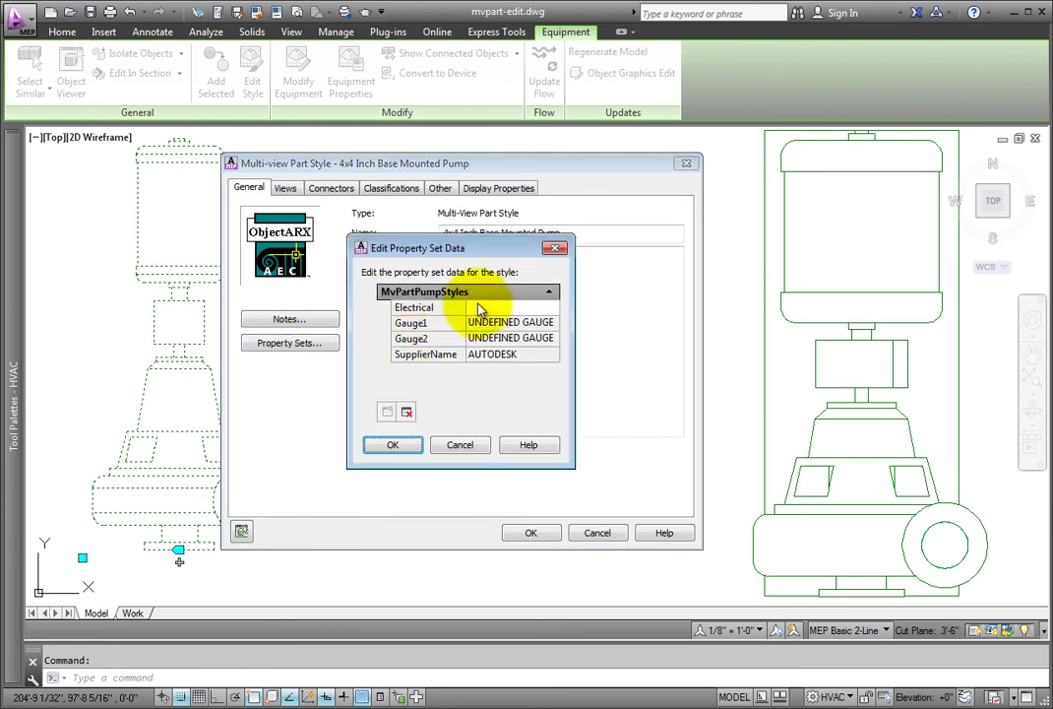
left_click(480, 308)
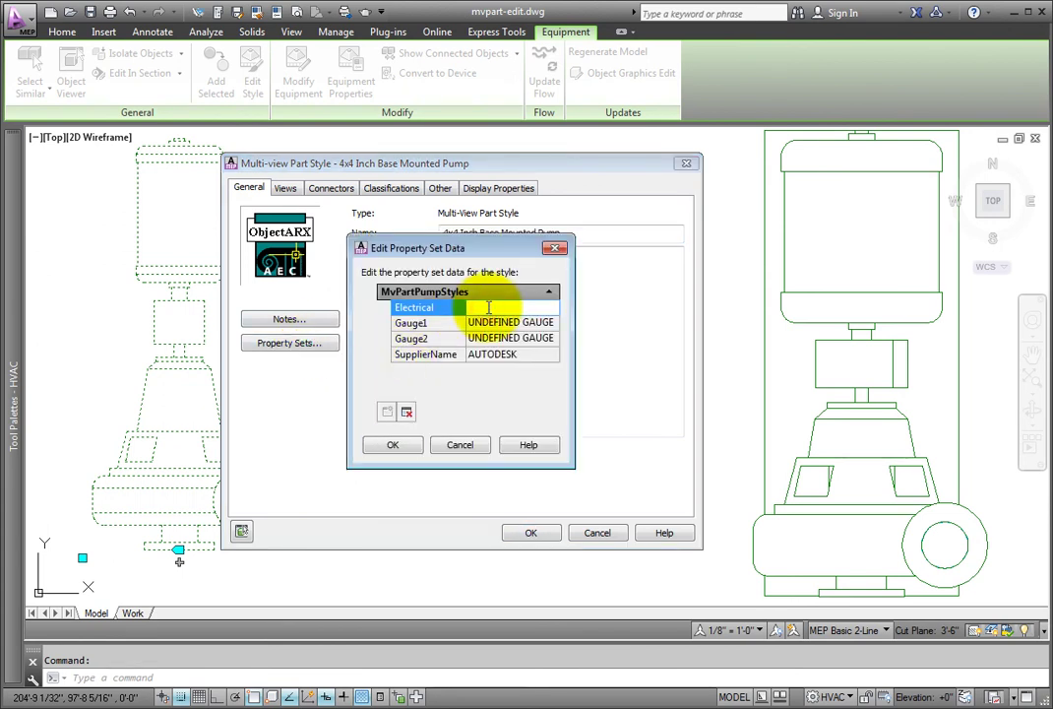
type("480V-3P/50A")
key("Return")
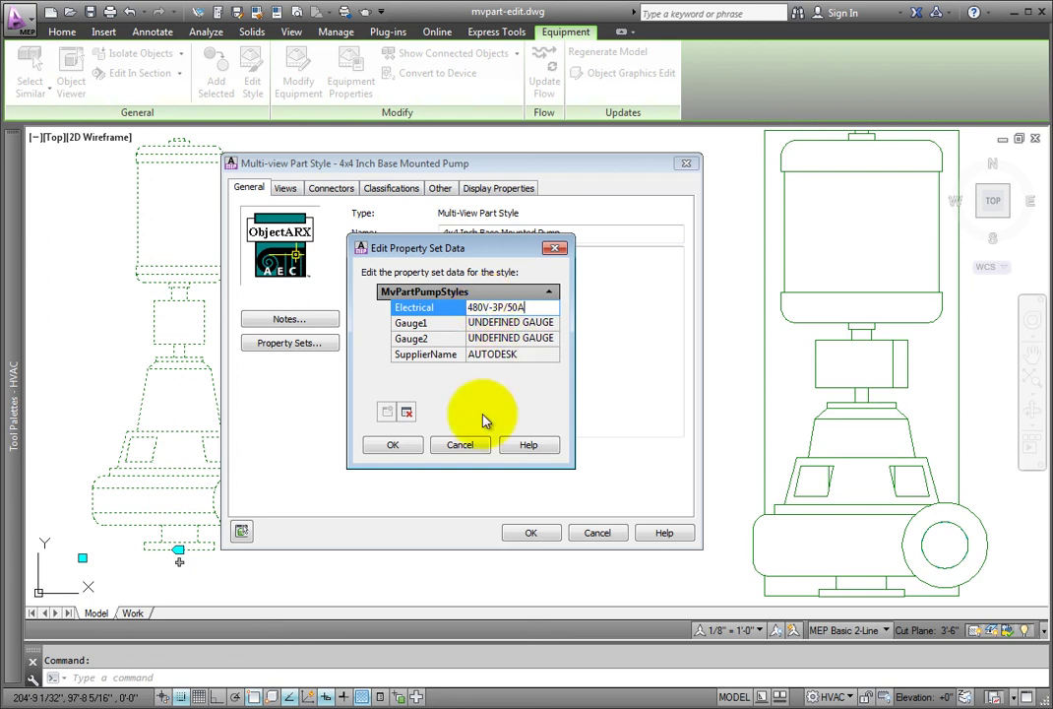
left_click(407, 447)
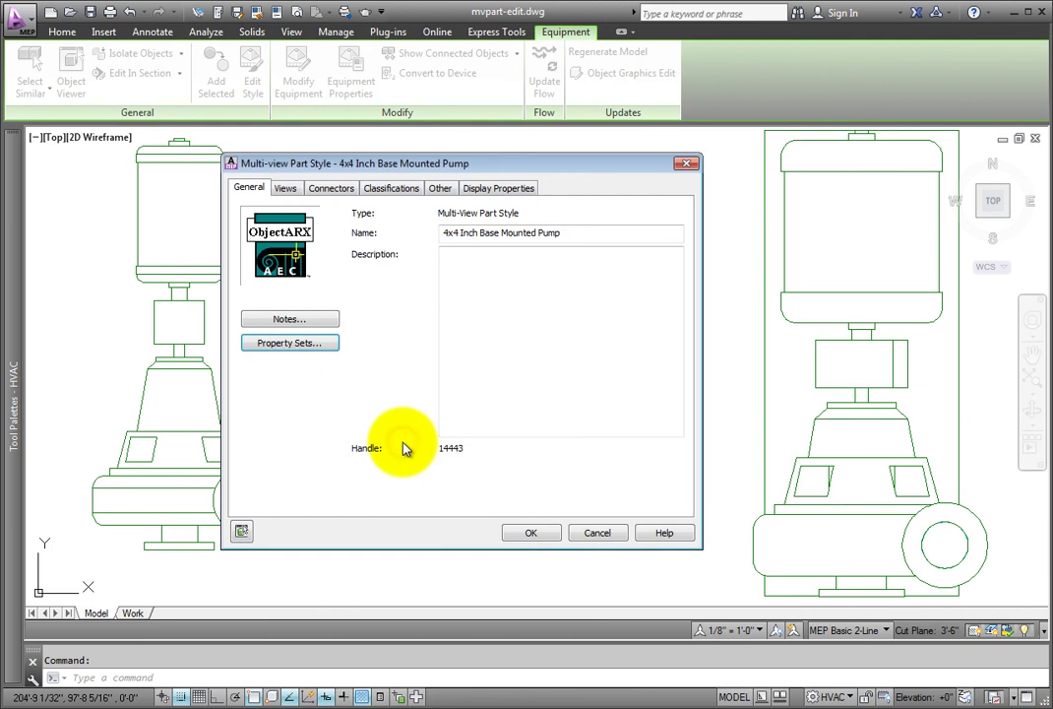
left_click(529, 530)
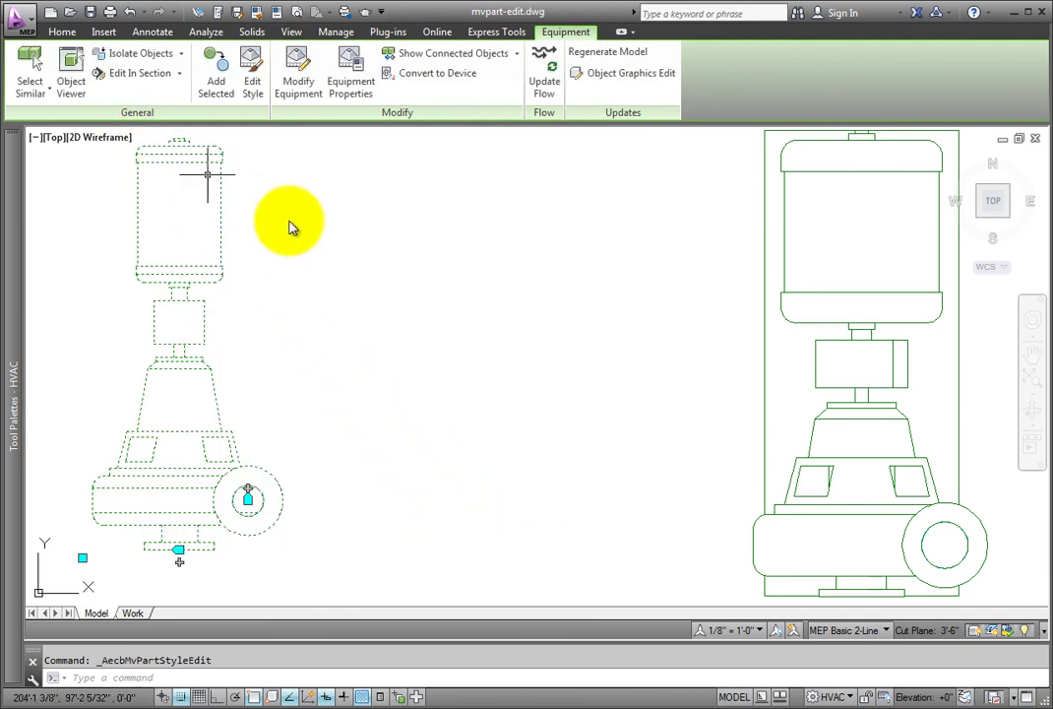
Step: Open the Properties palette from the Home tab's Tools panel
key("Escape")
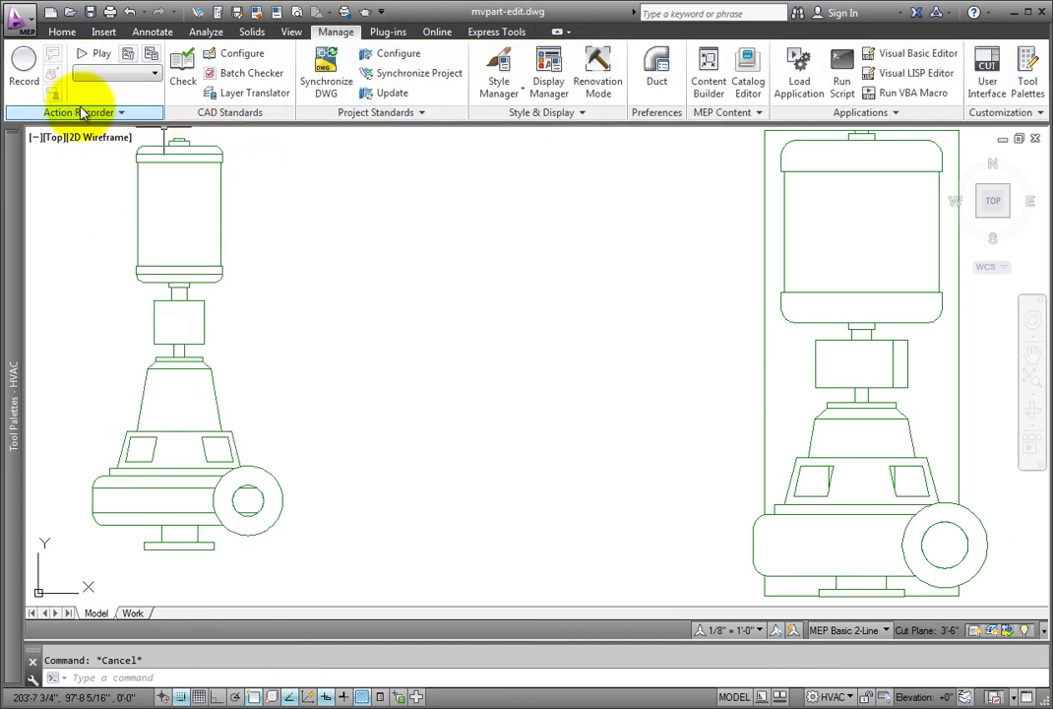
left_click(59, 30)
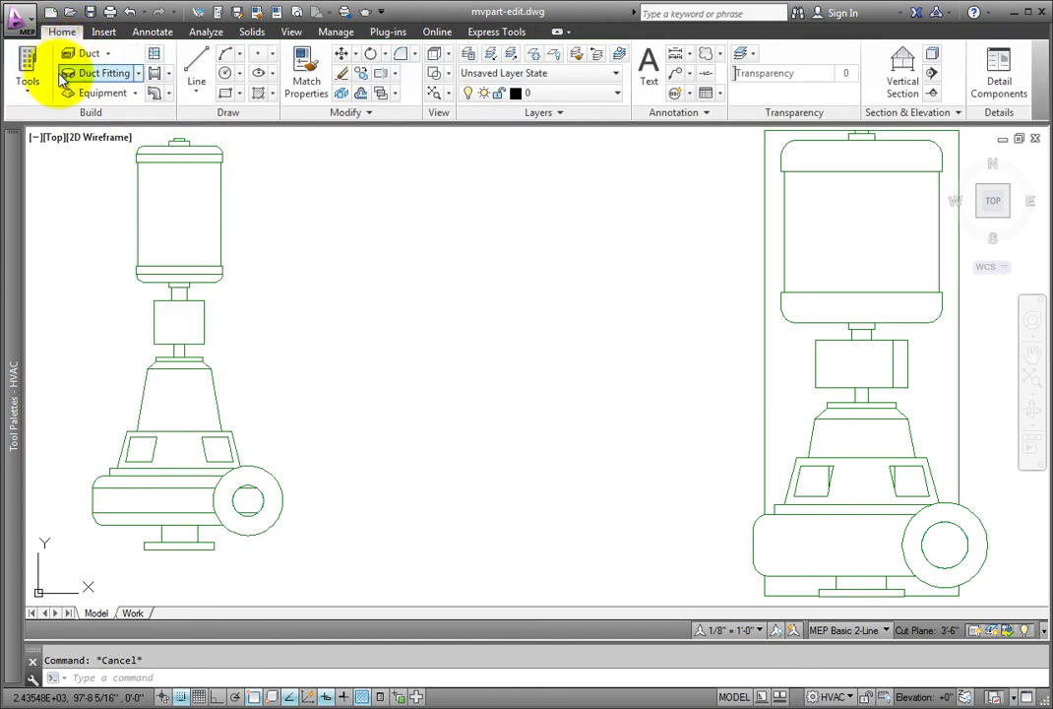
left_click(29, 86)
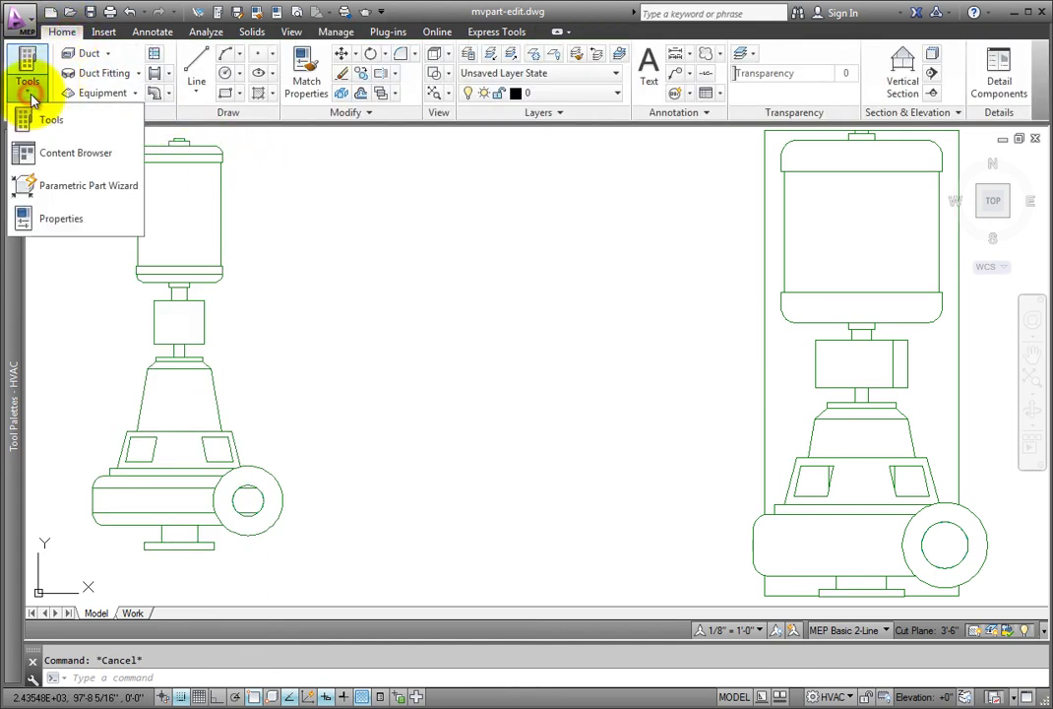
left_click(47, 217)
Step: Check the left pump's Extended Data shows Electrical 480V-3P/50A, then deselect it
scroll(369, 307, "down", 3)
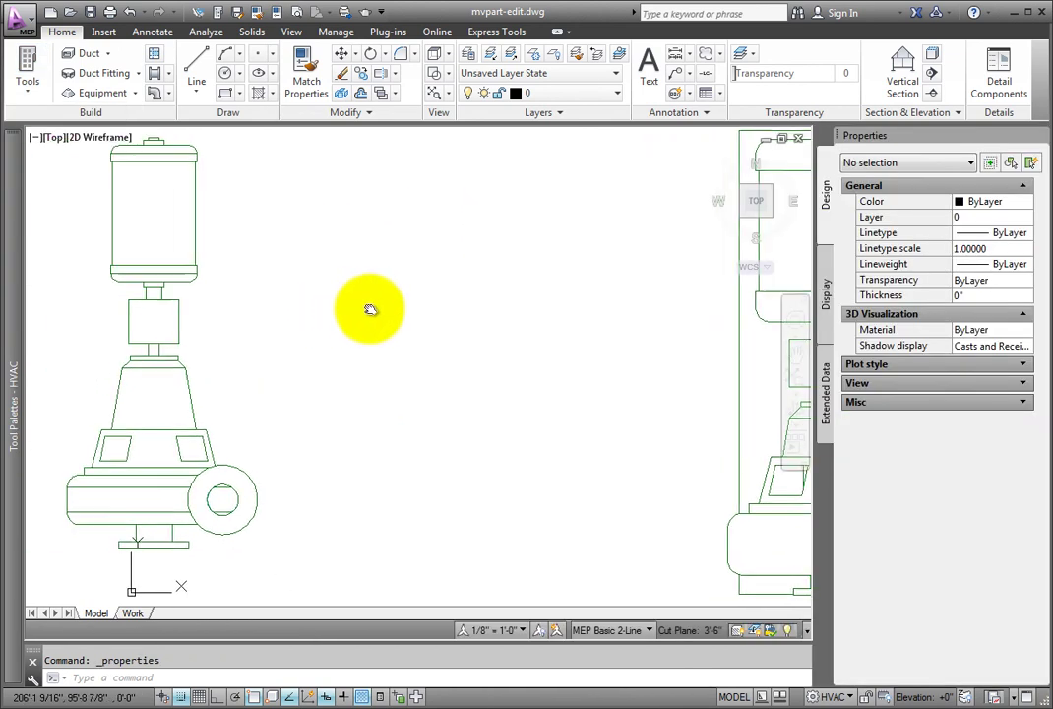
left_click(264, 238)
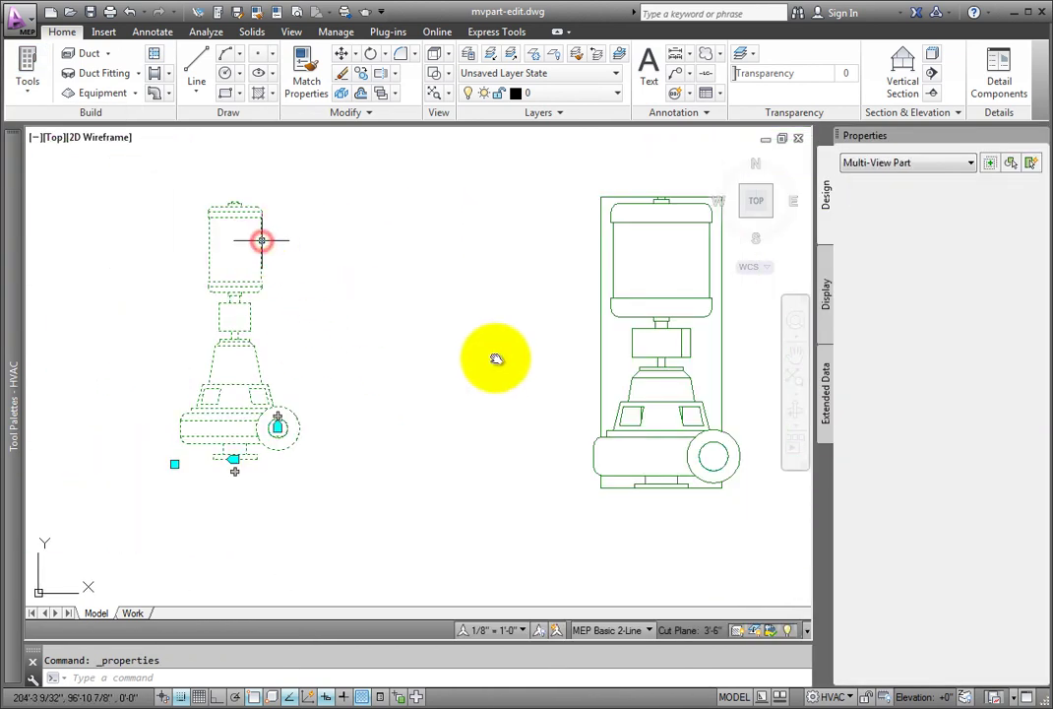
left_click(827, 395)
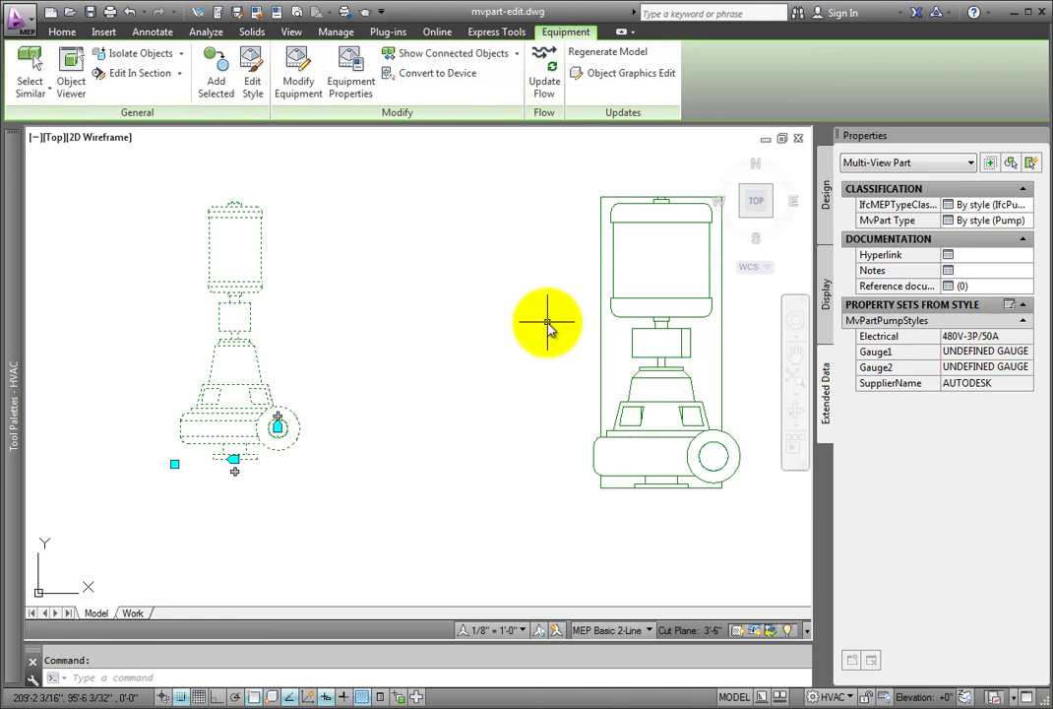
key("Escape")
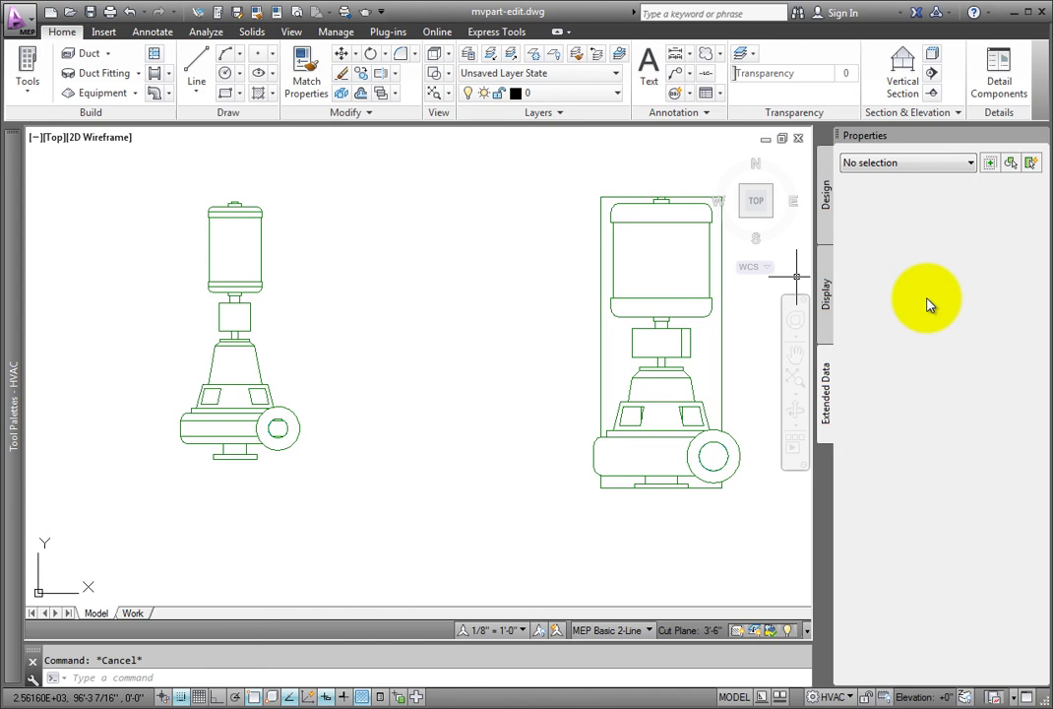
Step: Enter 480V-3P/60A as the right pump style's Electrical property set value
left_click(638, 195)
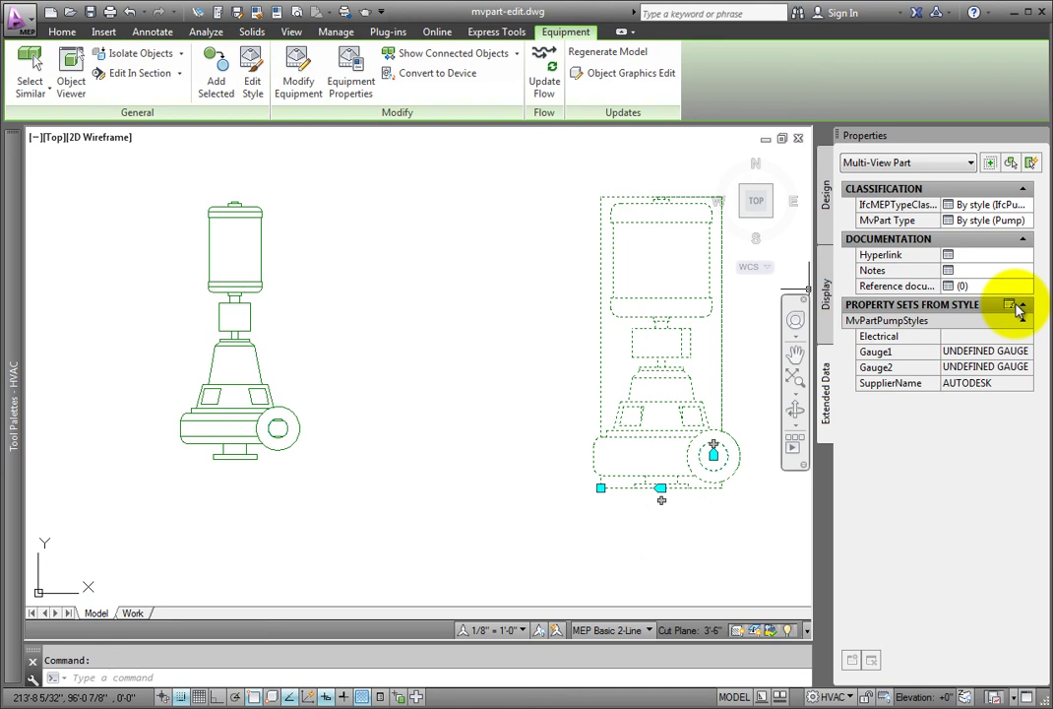
left_click(253, 74)
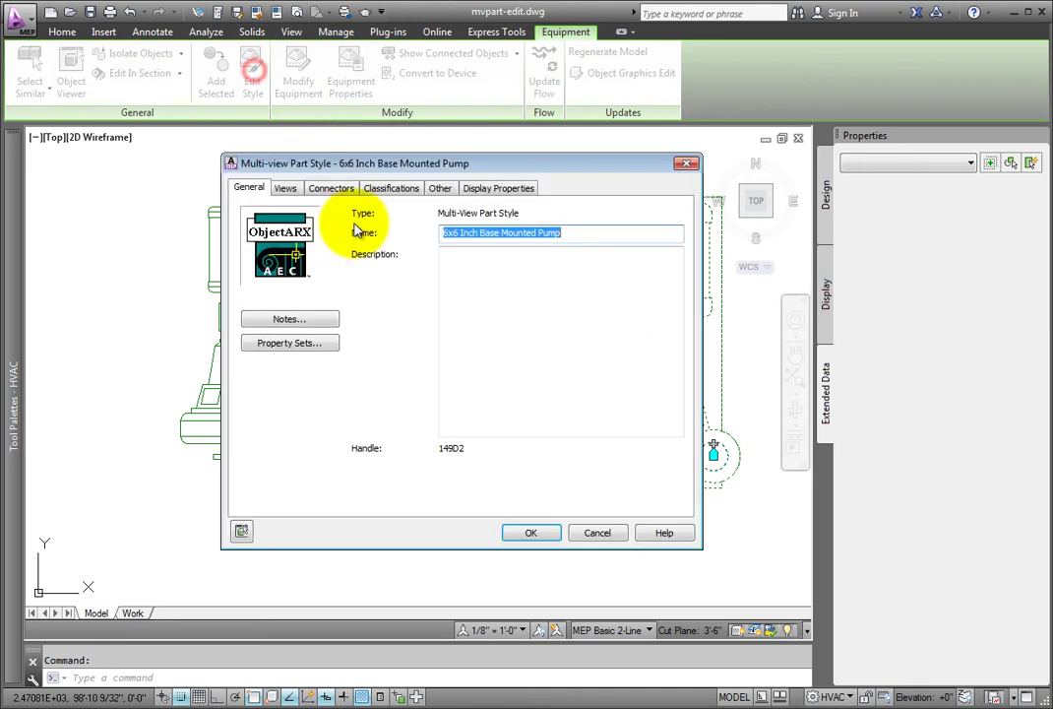
left_click(264, 346)
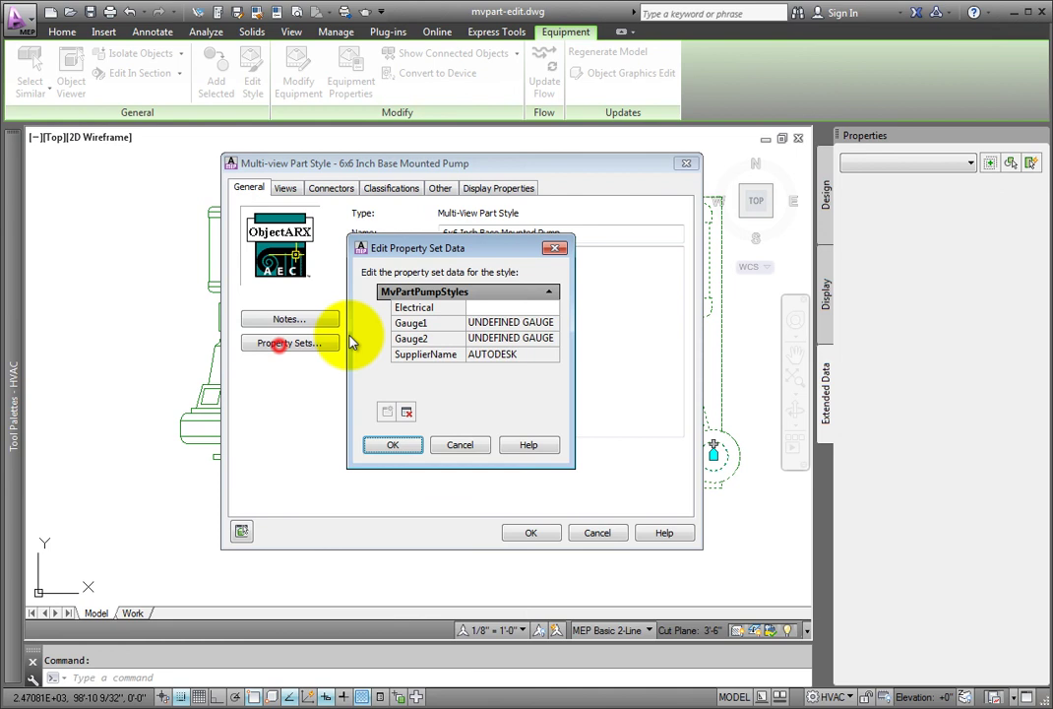
left_click(487, 307)
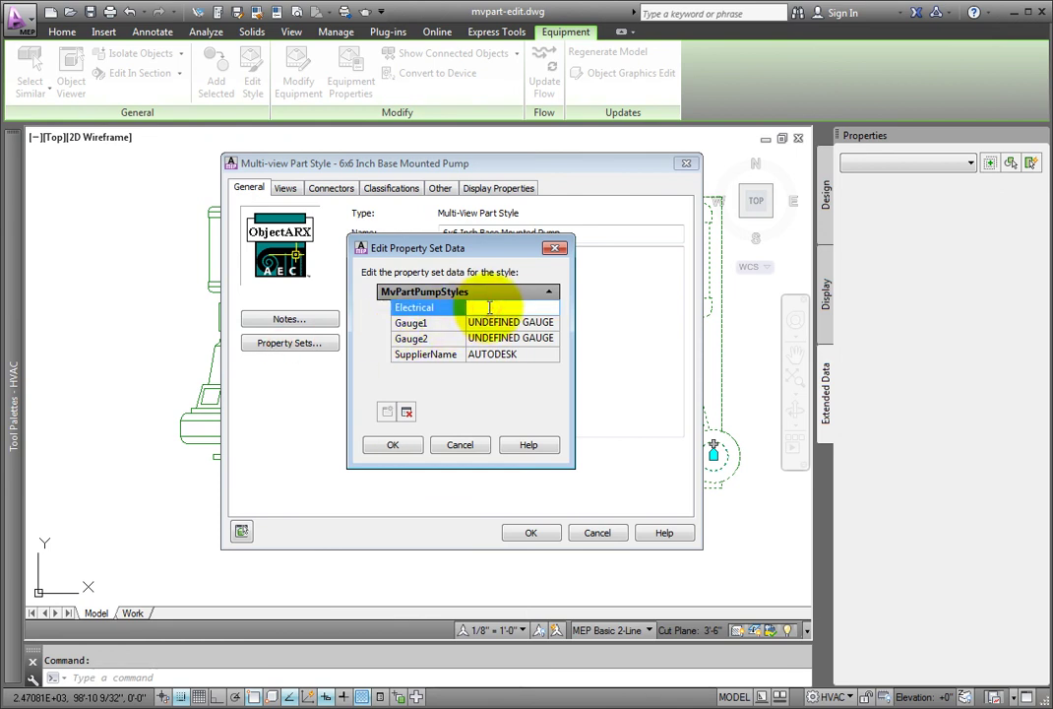
type("480V-3P/60A")
left_click(392, 445)
left_click(529, 532)
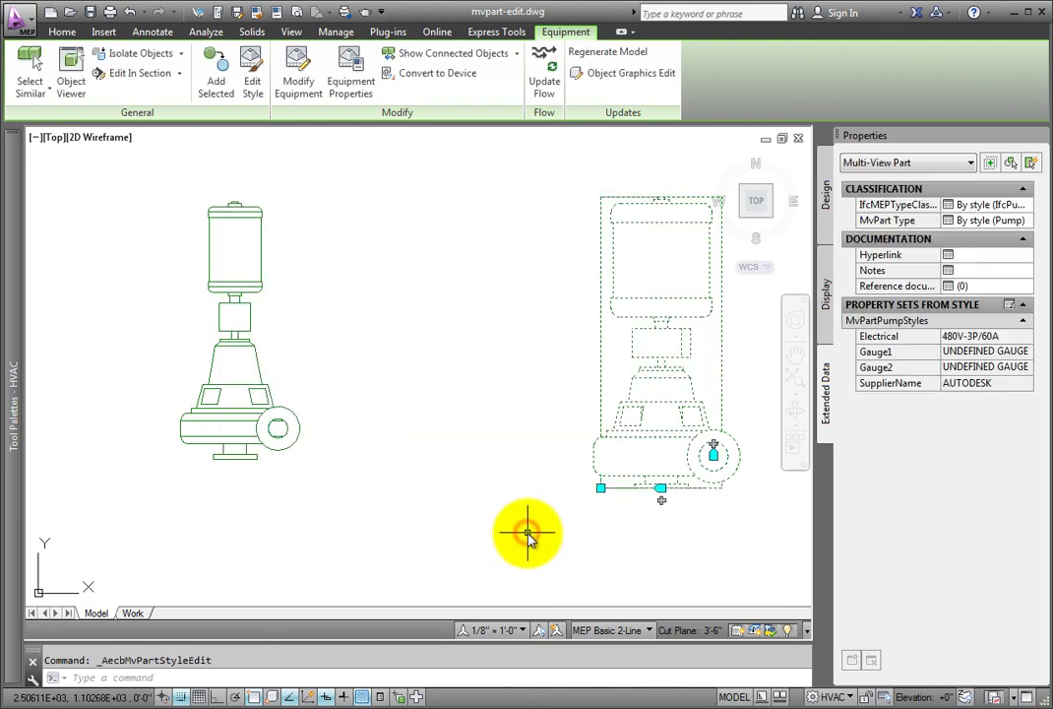